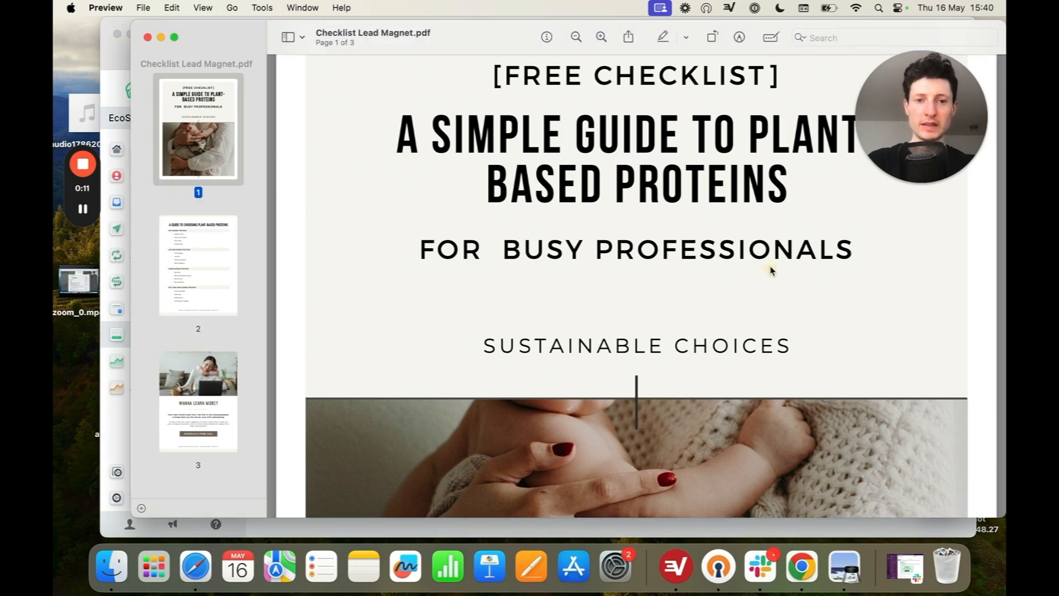
Step: Look over the Checklist Lead Magnet PDF and the Gaia Consulting Services home page in Chrome
{"action": "scroll", "coordinate": [771, 270], "scroll_direction": "up", "scroll_amount": 3}
{"action": "scroll", "coordinate": [771, 271], "scroll_direction": "down", "scroll_amount": 2}
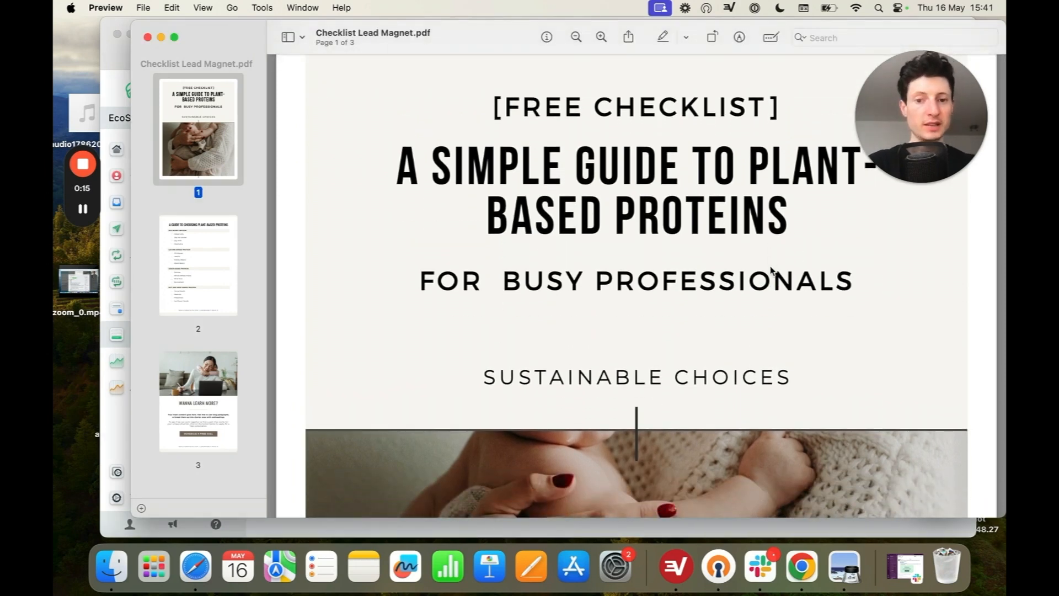
{"action": "left_click", "coordinate": [123, 434]}
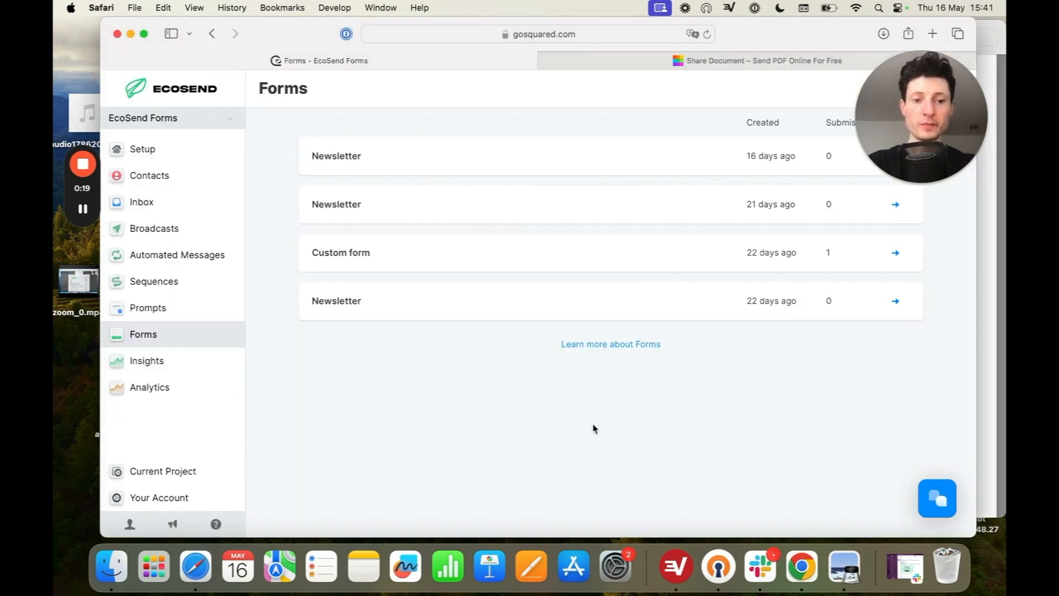
{"action": "left_click", "coordinate": [803, 566]}
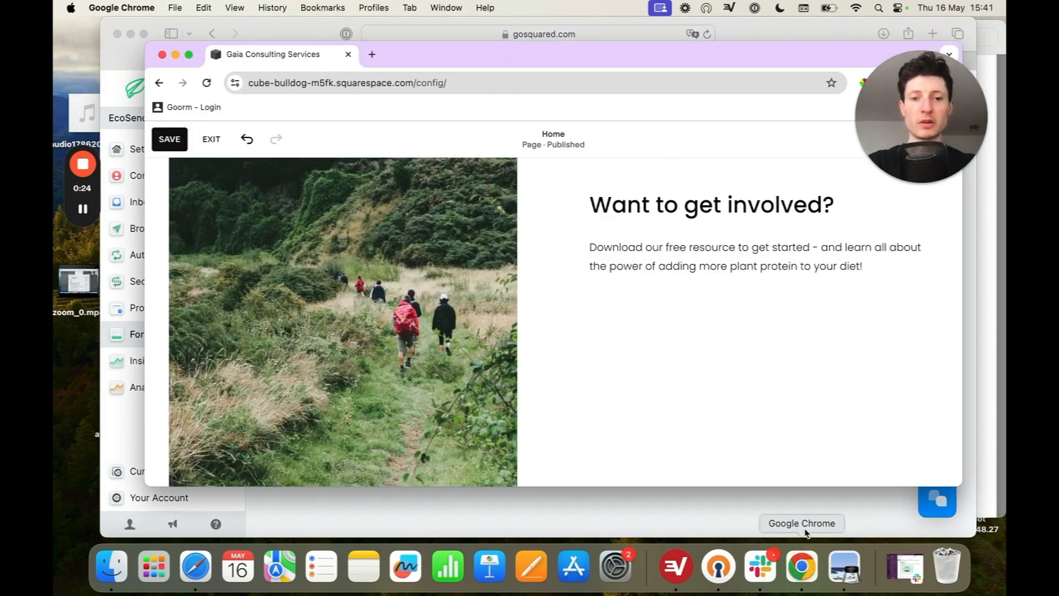
{"action": "scroll", "coordinate": [748, 364], "scroll_direction": "up", "scroll_amount": 3}
{"action": "scroll", "coordinate": [747, 364], "scroll_direction": "up", "scroll_amount": 10}
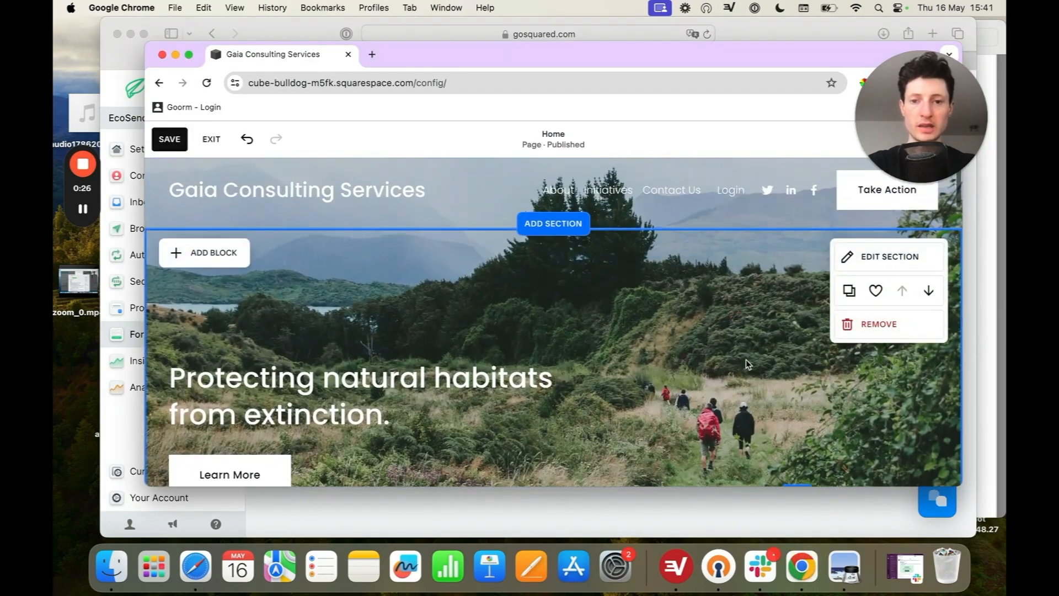
{"action": "scroll", "coordinate": [745, 359], "scroll_direction": "down", "scroll_amount": 10}
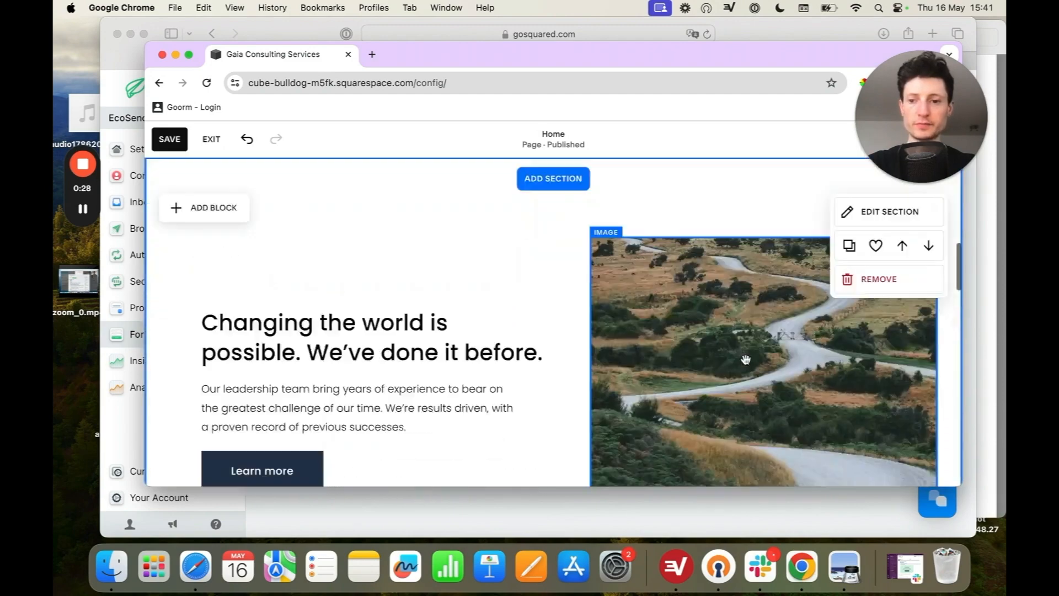
Step: Switch to EcoSend in Safari and open the message content of the Lead Magnet Automation for viewing
{"action": "left_click", "coordinate": [137, 425]}
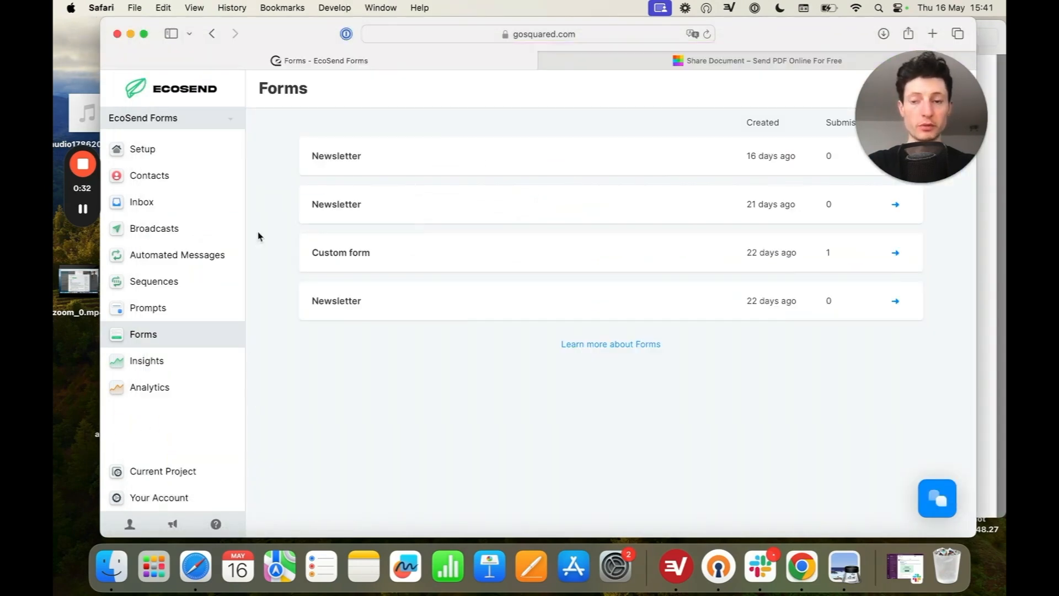
{"action": "left_click", "coordinate": [206, 255]}
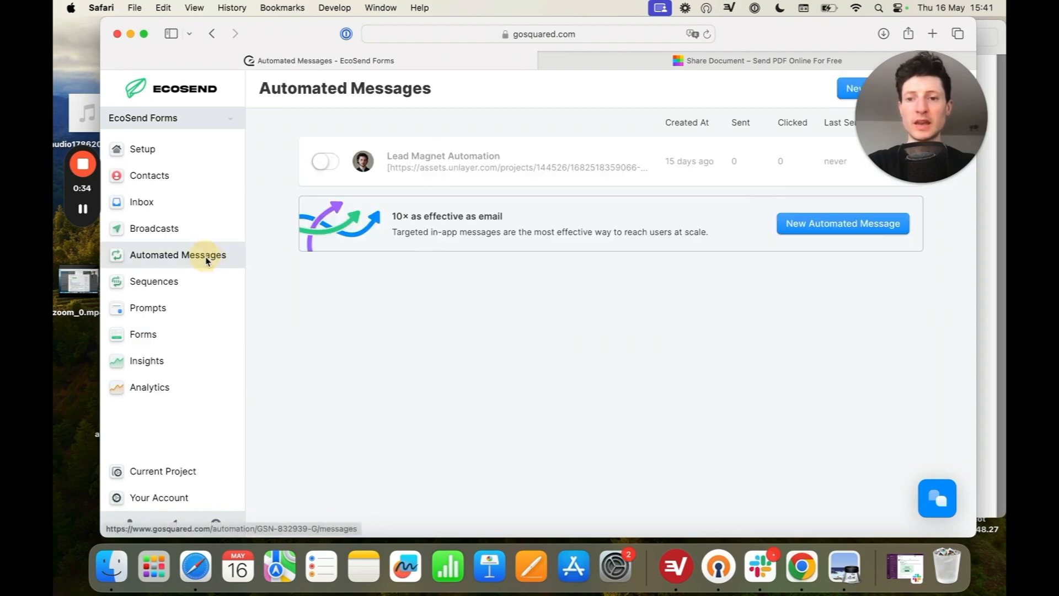
{"action": "left_click", "coordinate": [676, 185]}
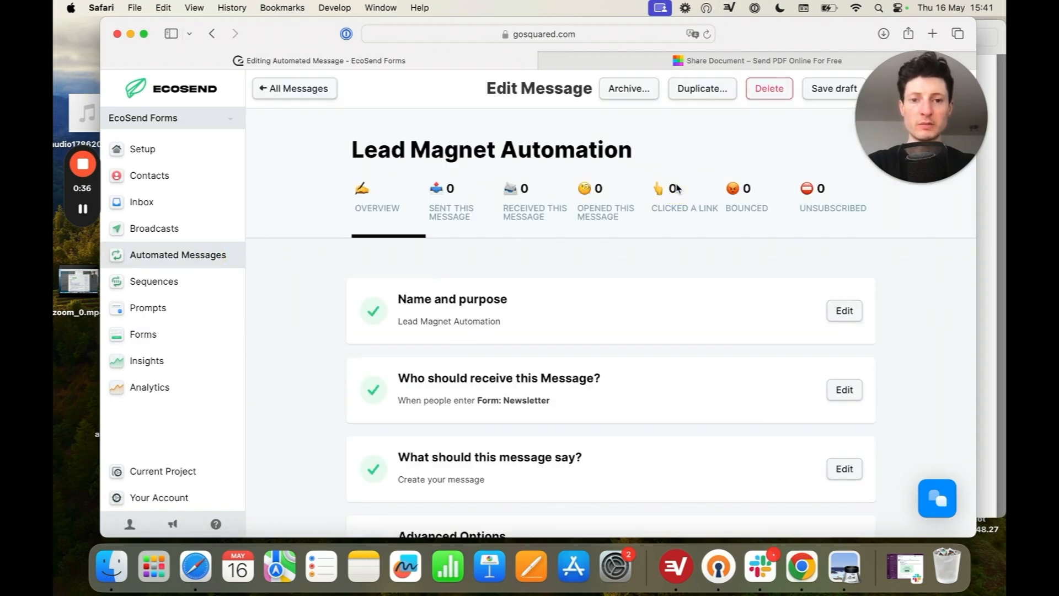
{"action": "scroll", "coordinate": [762, 344], "scroll_direction": "down", "scroll_amount": 3}
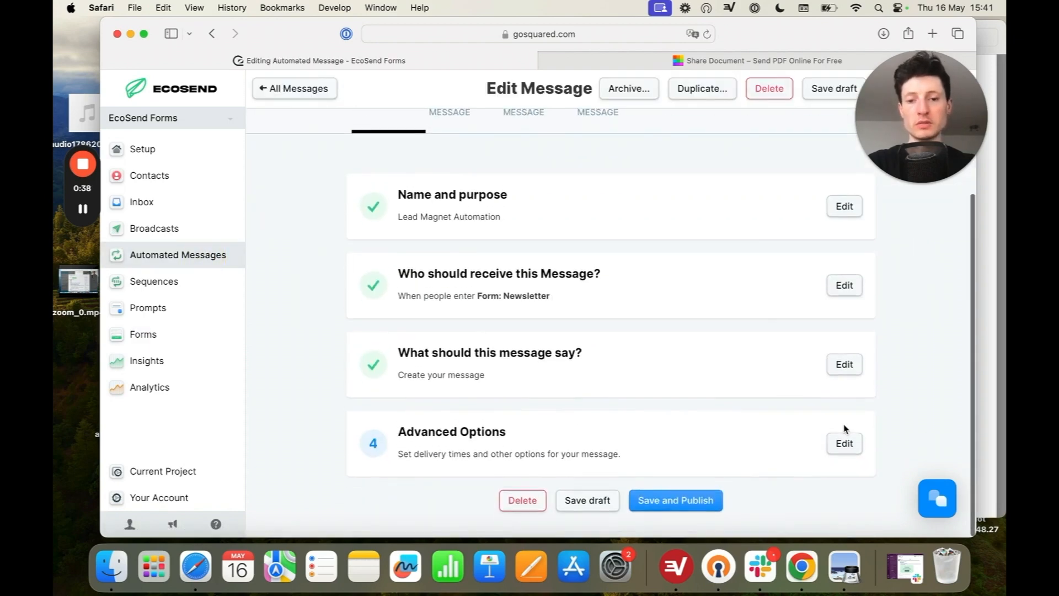
{"action": "left_click", "coordinate": [846, 366]}
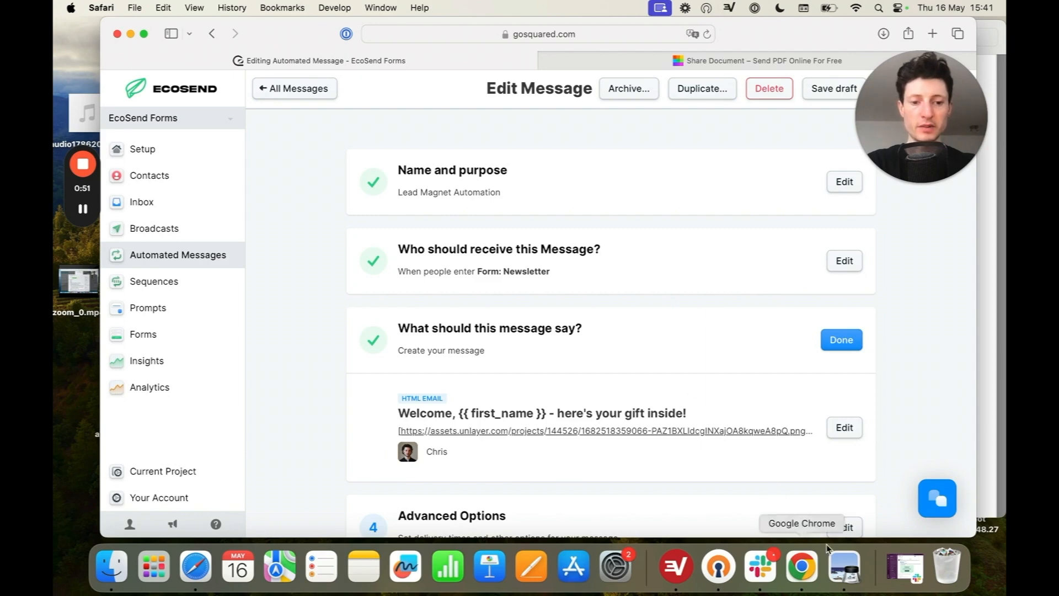
Step: Start a new EcoSend form based on the first Newsletter template
{"action": "left_click", "coordinate": [207, 343]}
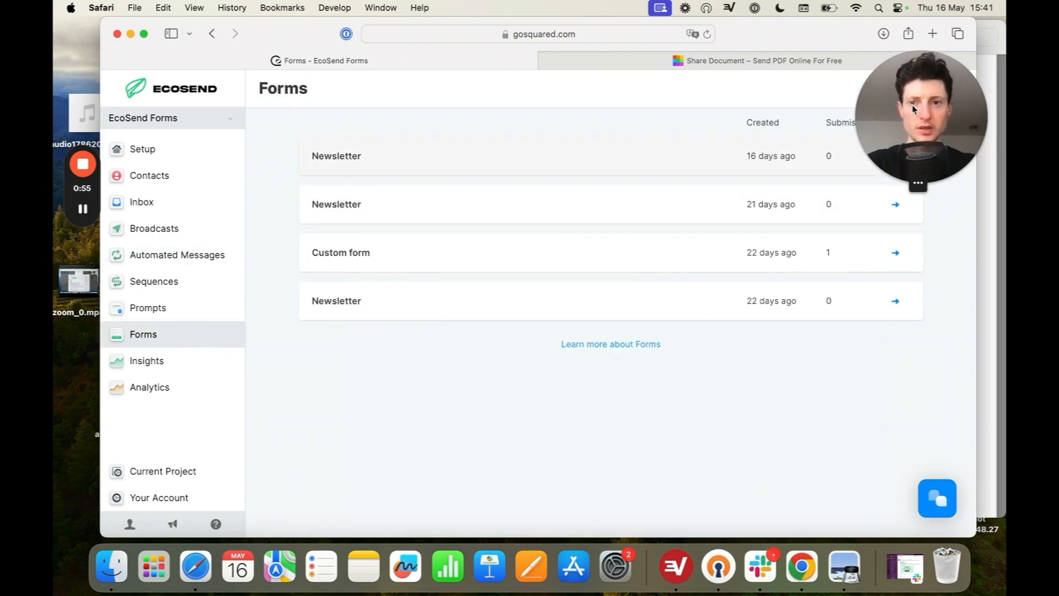
{"action": "left_click_drag", "start_coordinate": [912, 109], "coordinate": [153, 69]}
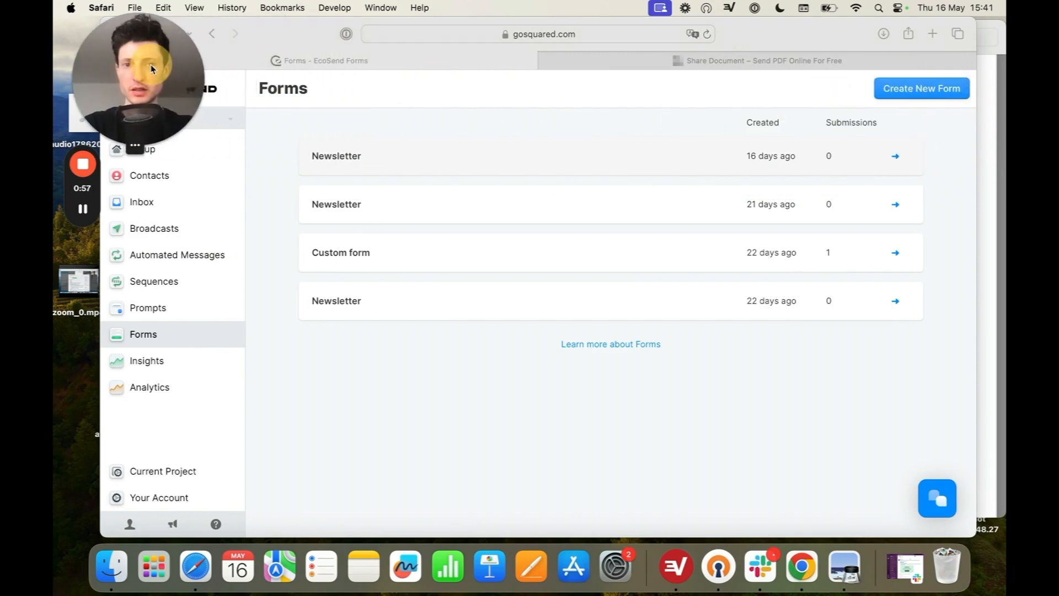
{"action": "left_click", "coordinate": [927, 90]}
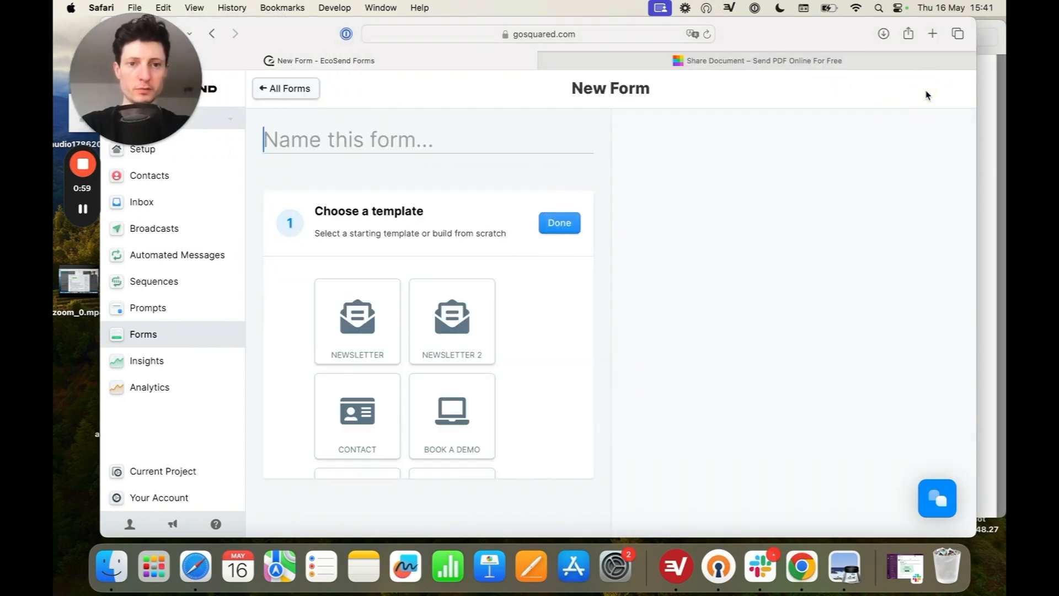
{"action": "left_click", "coordinate": [385, 312]}
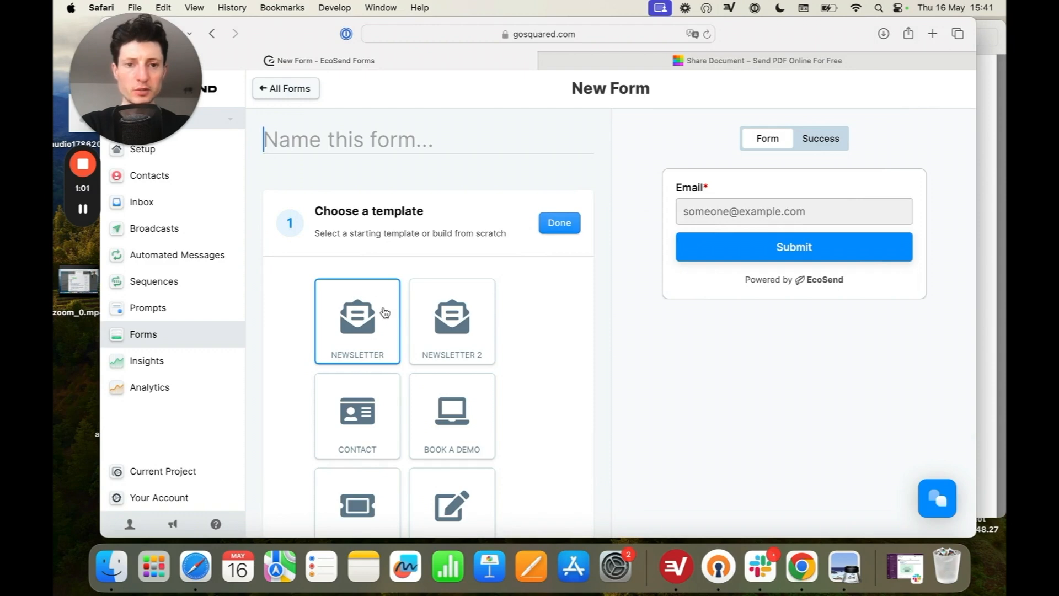
{"action": "left_click", "coordinate": [385, 312]}
Step: Add an Email Opt-in field to the form below the email field
{"action": "scroll", "coordinate": [534, 303], "scroll_direction": "down", "scroll_amount": 3}
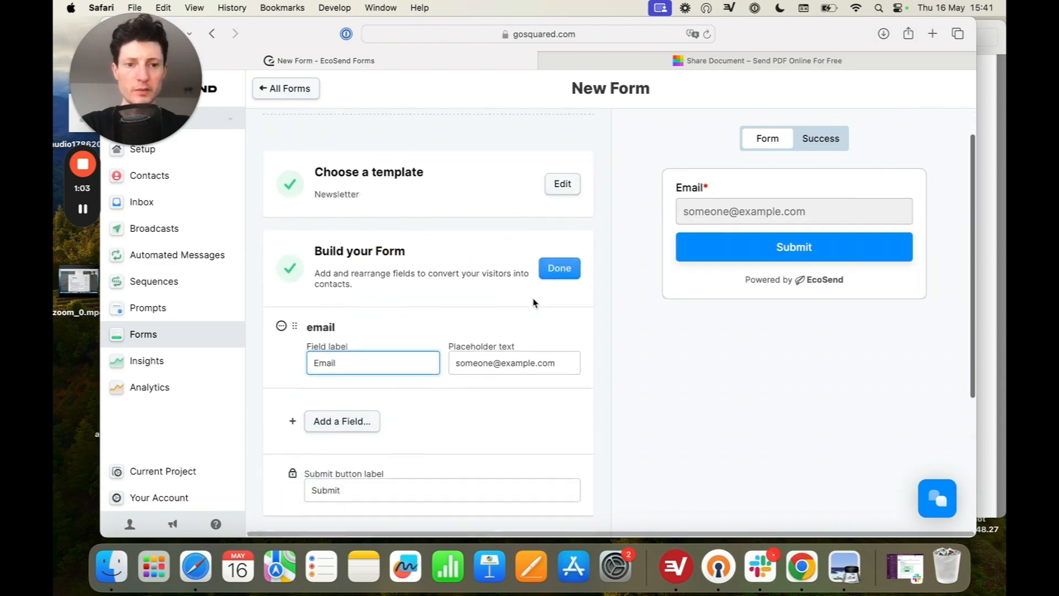
{"action": "scroll", "coordinate": [533, 301], "scroll_direction": "down", "scroll_amount": 2}
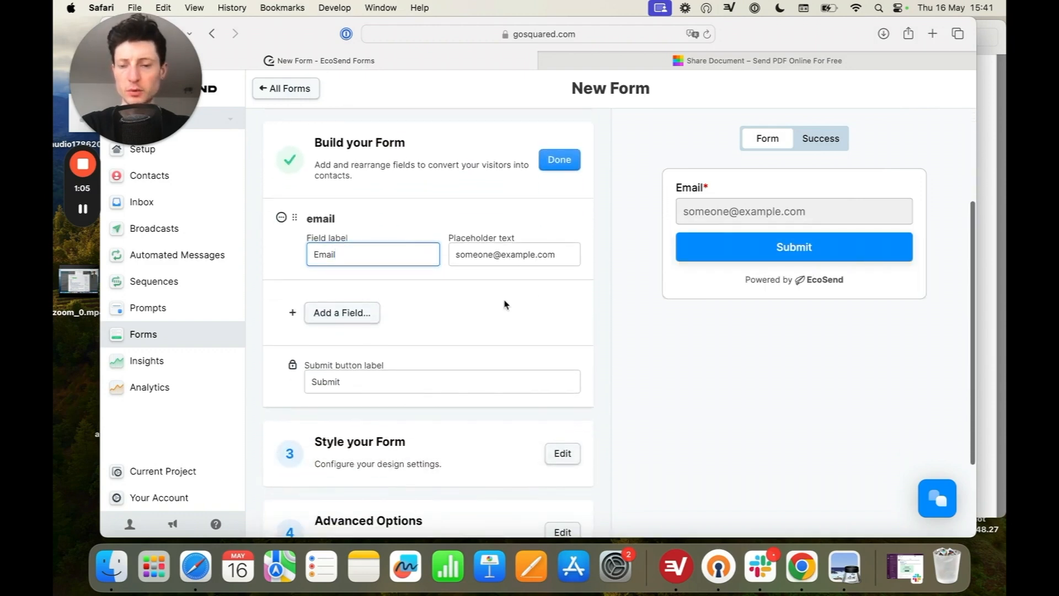
{"action": "left_click", "coordinate": [323, 315]}
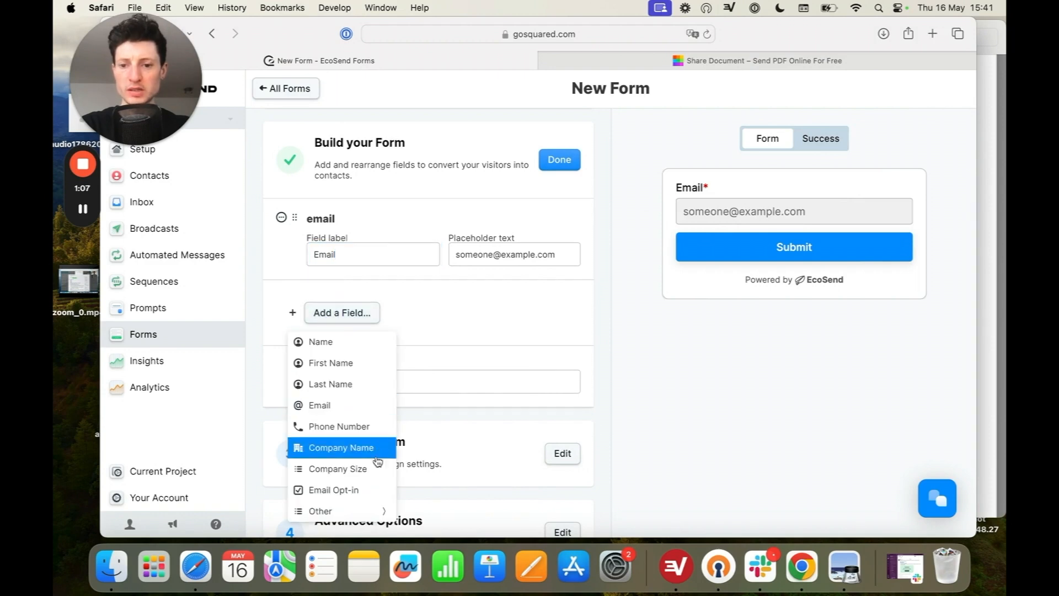
{"action": "left_click", "coordinate": [367, 490]}
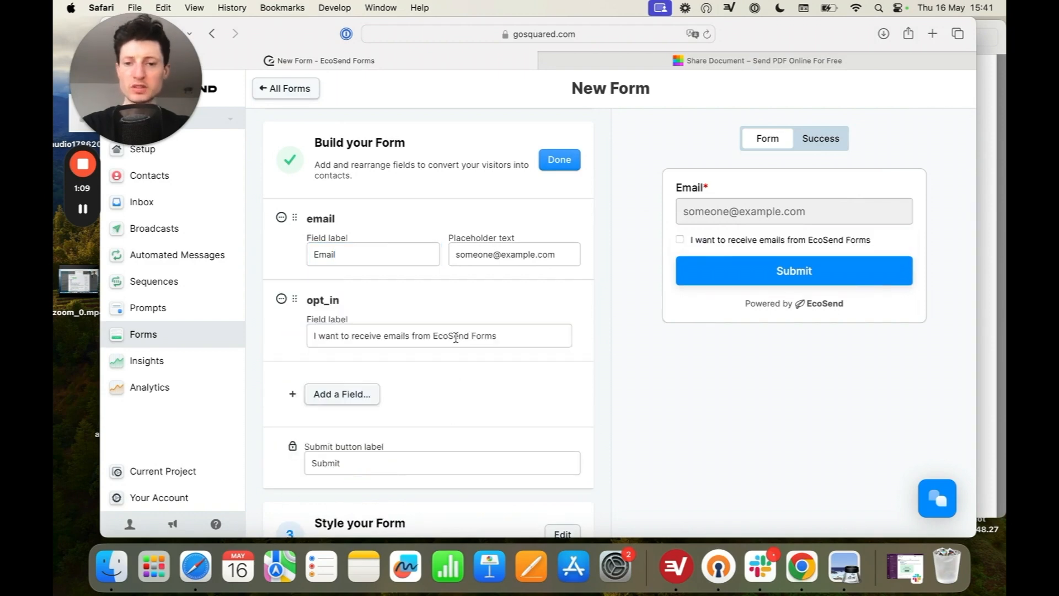
Step: Label the opt-in field "I want to receive emails from Gaia Consulting Services" and make it required
{"action": "left_click_drag", "start_coordinate": [433, 334], "coordinate": [503, 333]}
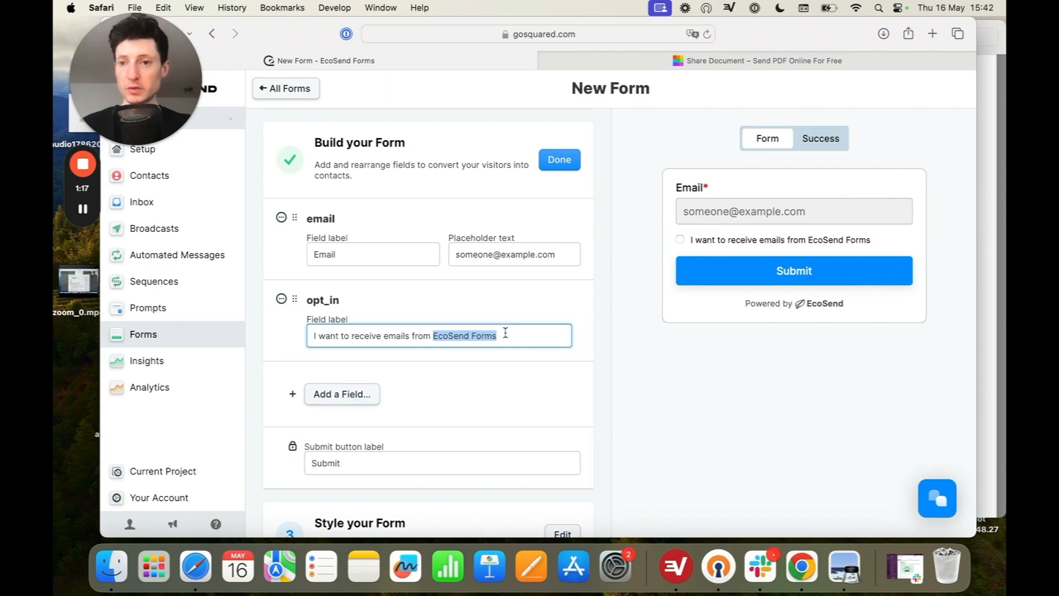
{"action": "type", "text": "Gaia Con"}
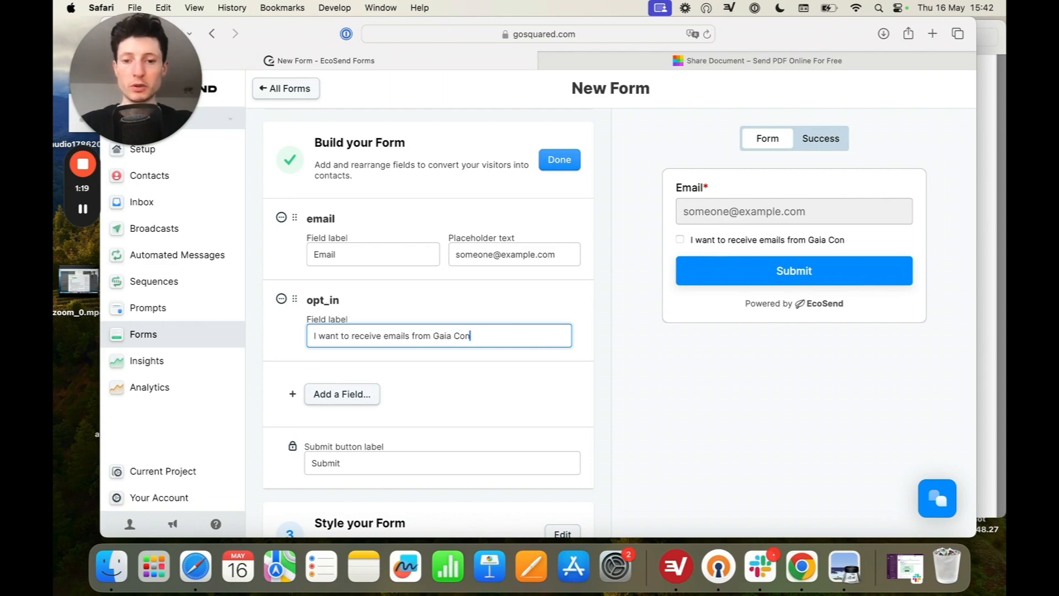
{"action": "type", "text": "sulating Services"}
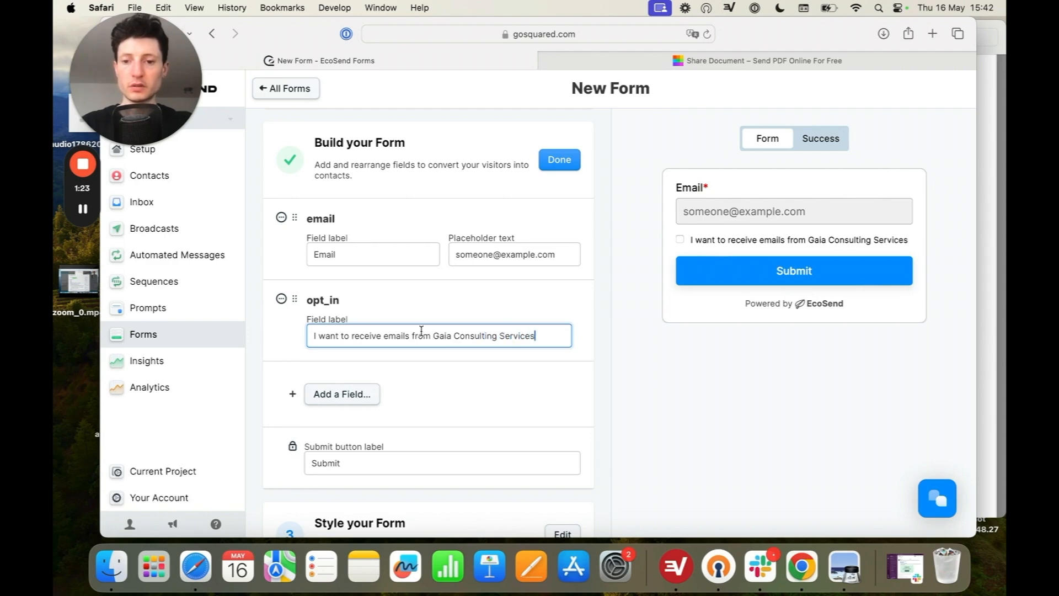
{"action": "left_click", "coordinate": [281, 298]}
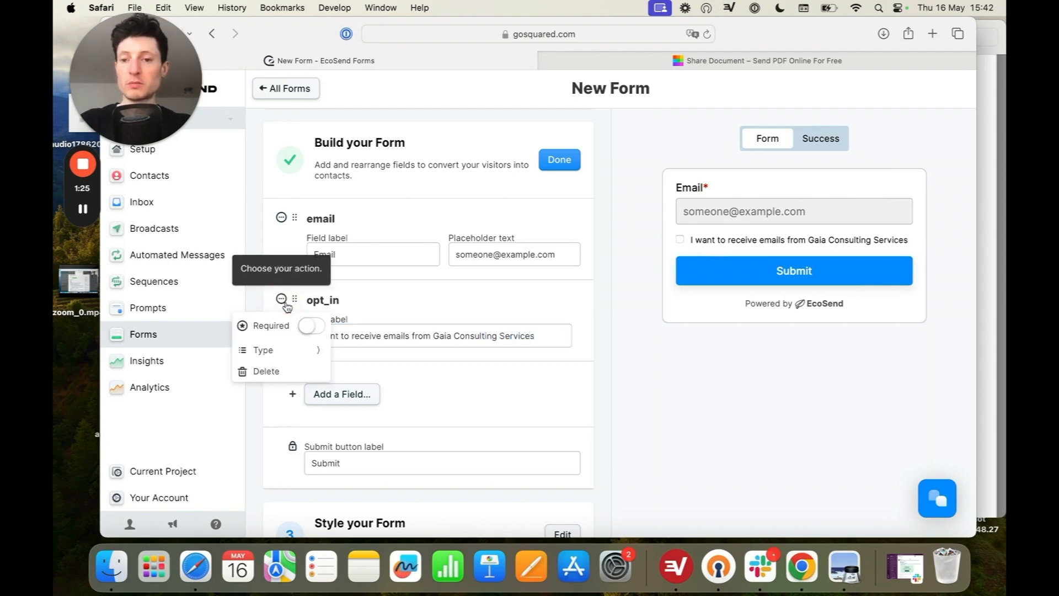
{"action": "left_click", "coordinate": [315, 328]}
{"action": "left_click", "coordinate": [586, 304]}
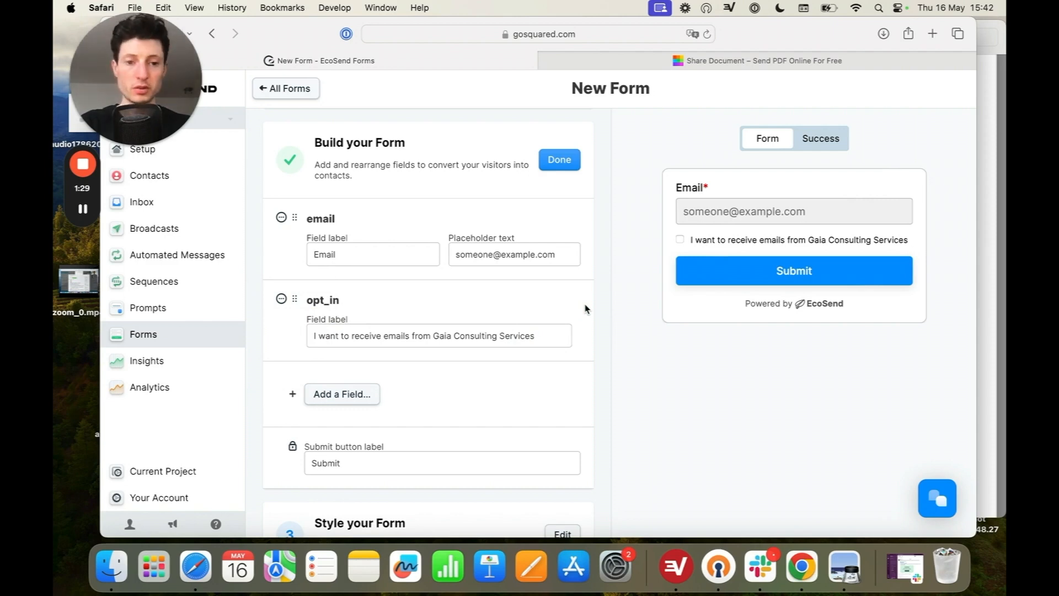
Step: Open the new form's style settings with its colour options
{"action": "scroll", "coordinate": [585, 308], "scroll_direction": "down", "scroll_amount": 5}
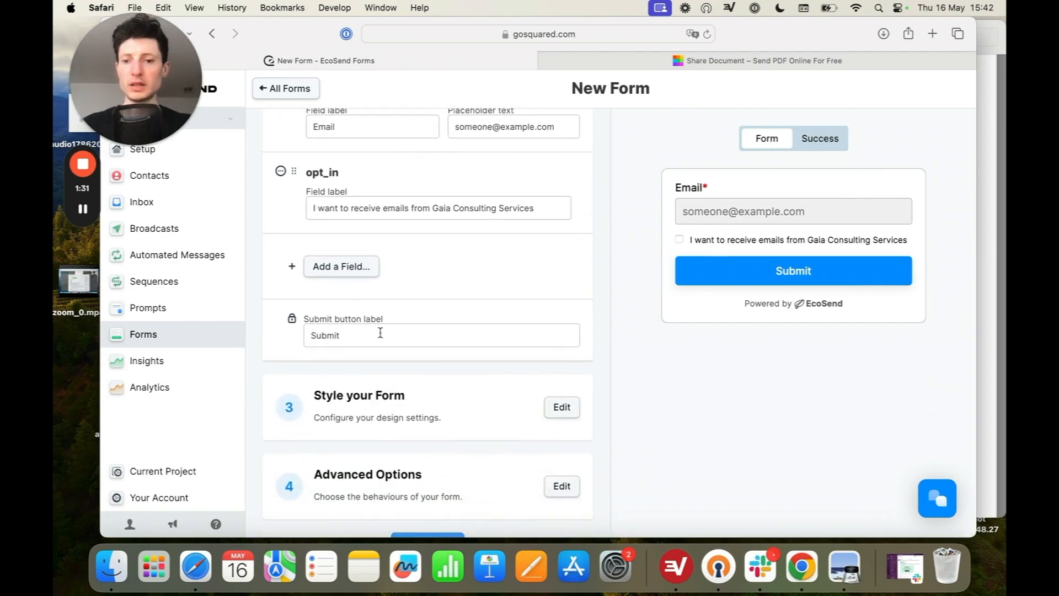
{"action": "scroll", "coordinate": [380, 333], "scroll_direction": "down", "scroll_amount": 2}
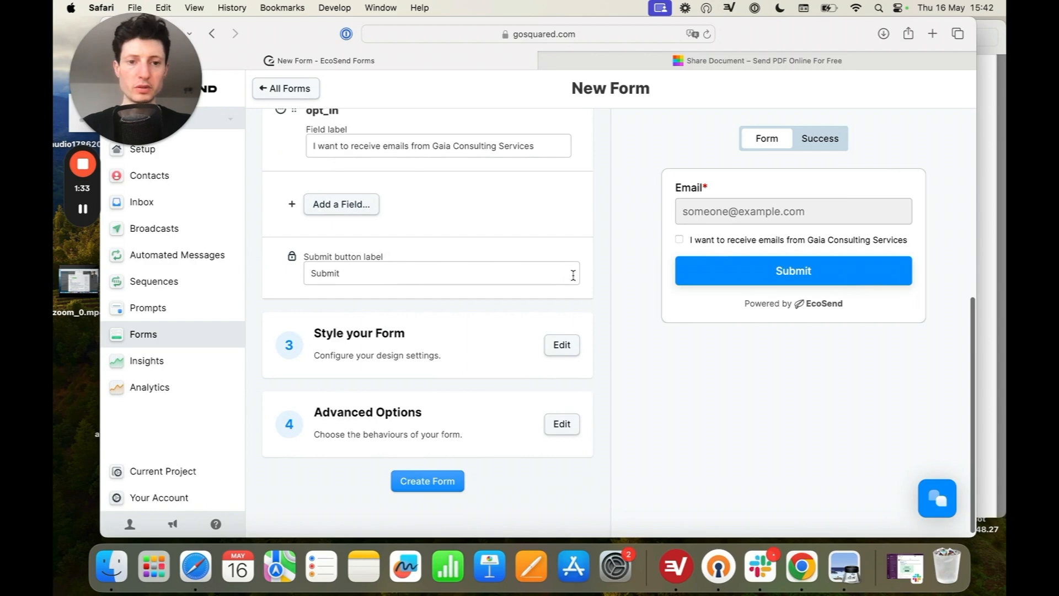
{"action": "left_click", "coordinate": [562, 344]}
{"action": "scroll", "coordinate": [566, 346], "scroll_direction": "down", "scroll_amount": 2}
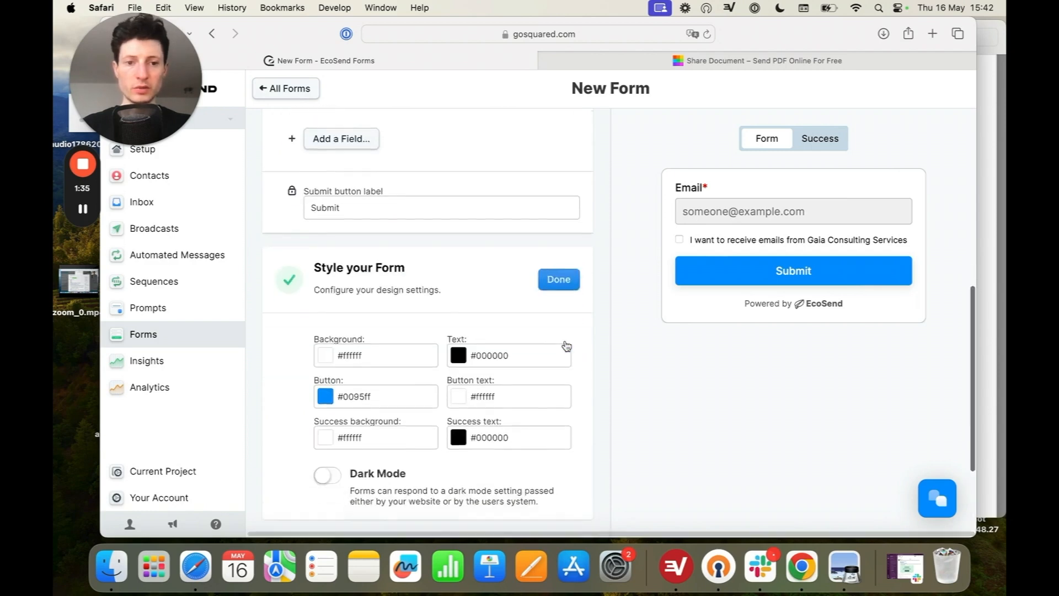
{"action": "scroll", "coordinate": [567, 345], "scroll_direction": "down", "scroll_amount": 2}
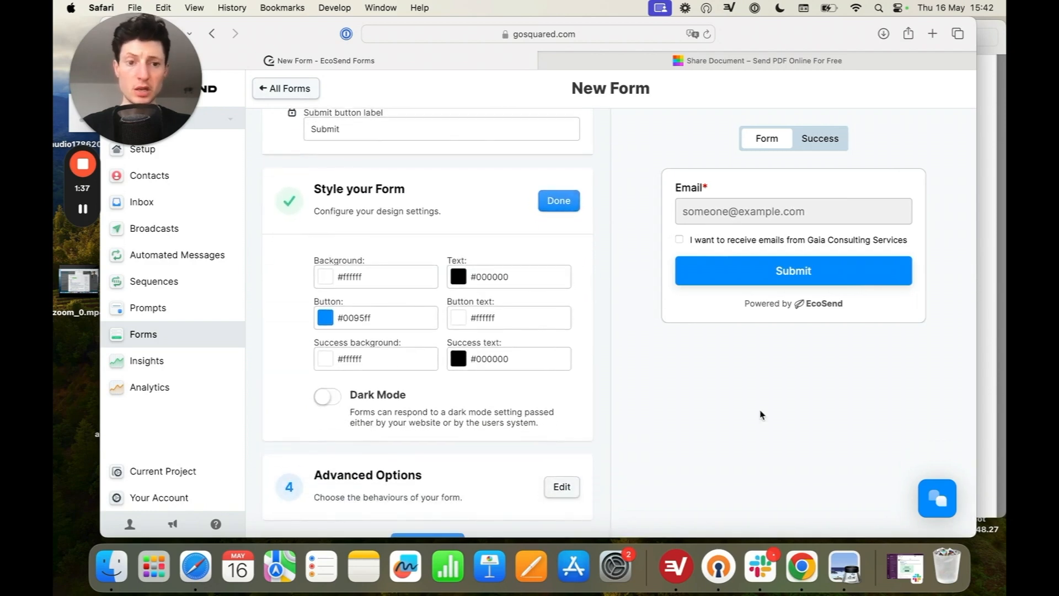
Step: Switch to the Squarespace page in Chrome and sample the Sign Up button's background colour with ColorPick Eyedropper
{"action": "left_click", "coordinate": [803, 568]}
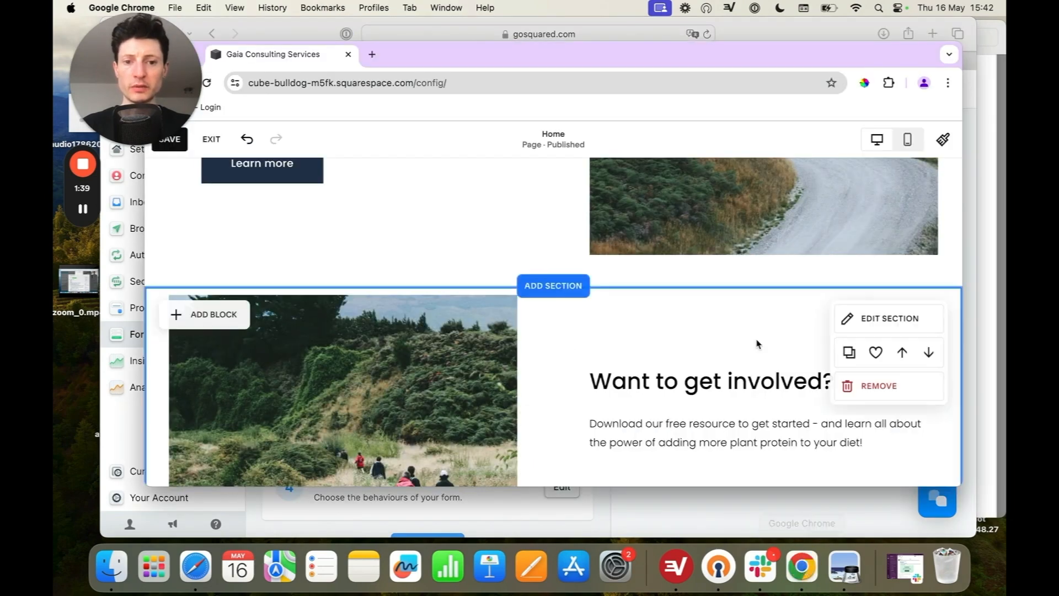
{"action": "scroll", "coordinate": [756, 342], "scroll_direction": "down", "scroll_amount": 5}
{"action": "scroll", "coordinate": [756, 339], "scroll_direction": "down", "scroll_amount": 10}
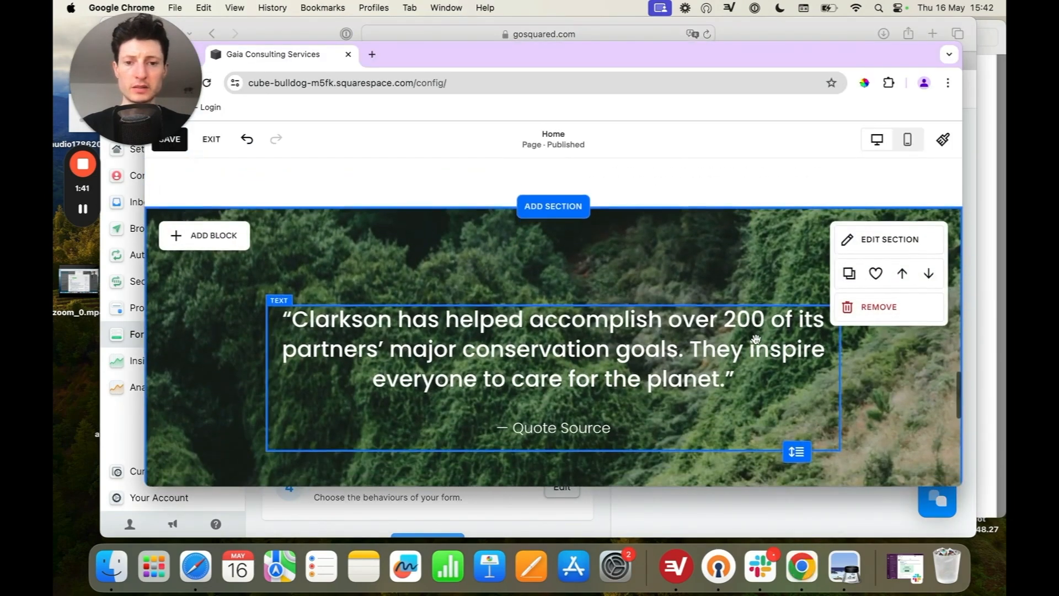
{"action": "scroll", "coordinate": [756, 340], "scroll_direction": "down", "scroll_amount": 2}
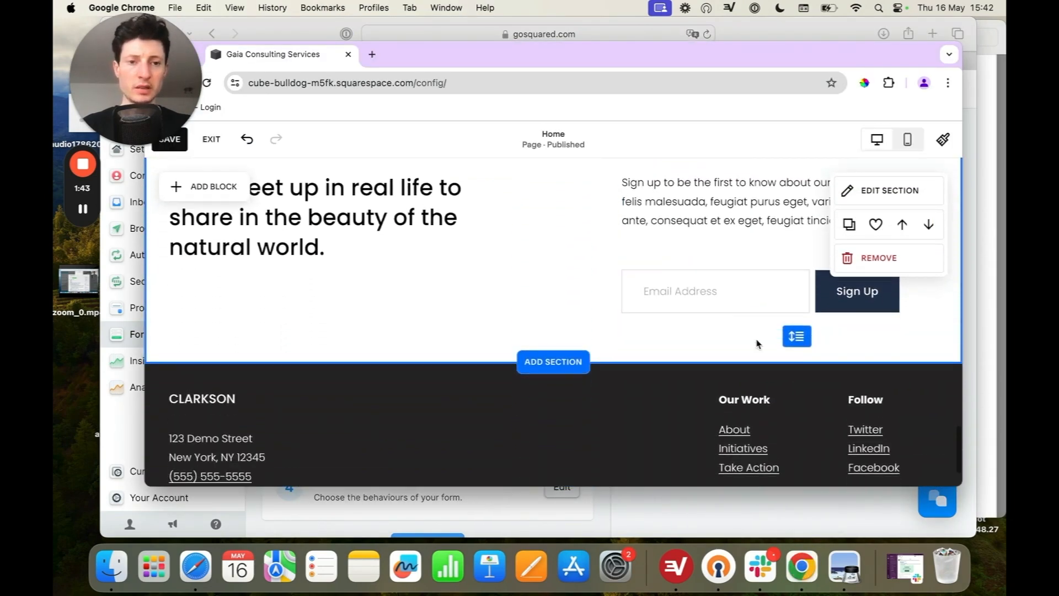
{"action": "left_click", "coordinate": [864, 82]}
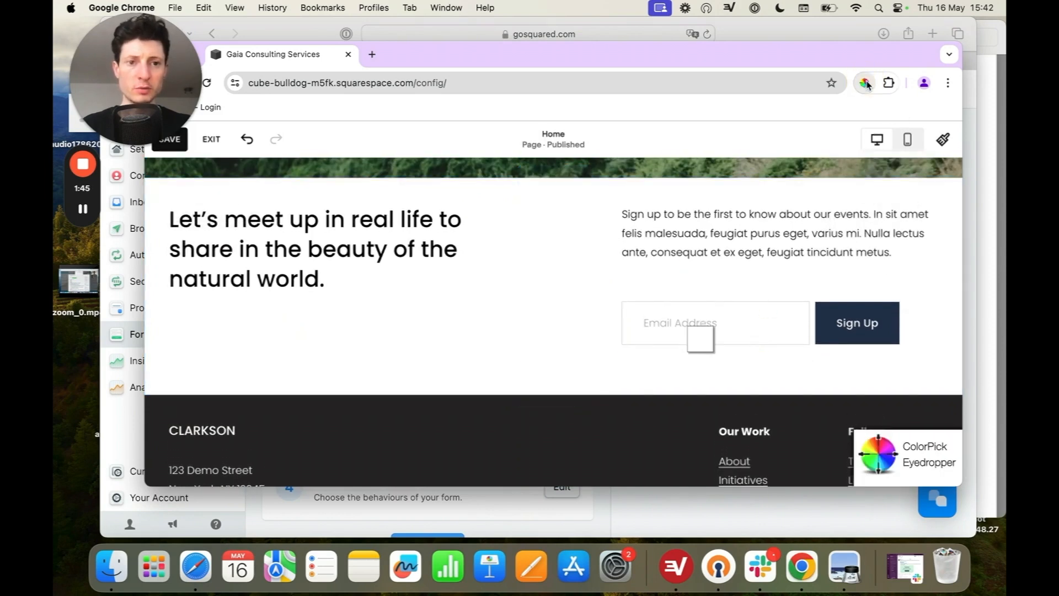
{"action": "left_click", "coordinate": [840, 313]}
{"action": "key", "text": "super+c"}
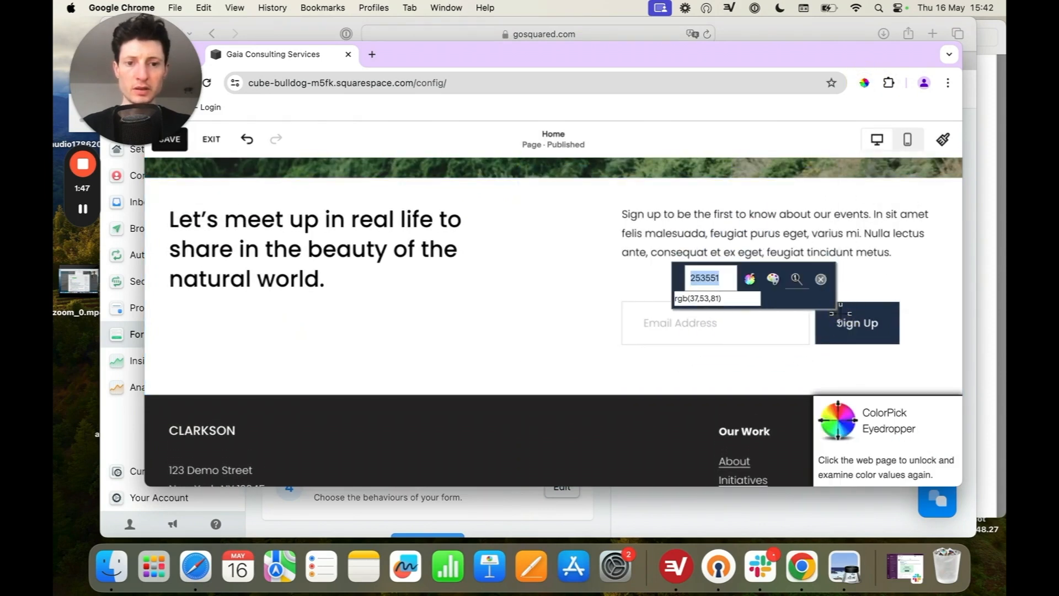
{"action": "left_click", "coordinate": [822, 280]}
Step: Return to the EcoSend form in Safari and set its button colour to #253551
{"action": "left_click", "coordinate": [123, 421]}
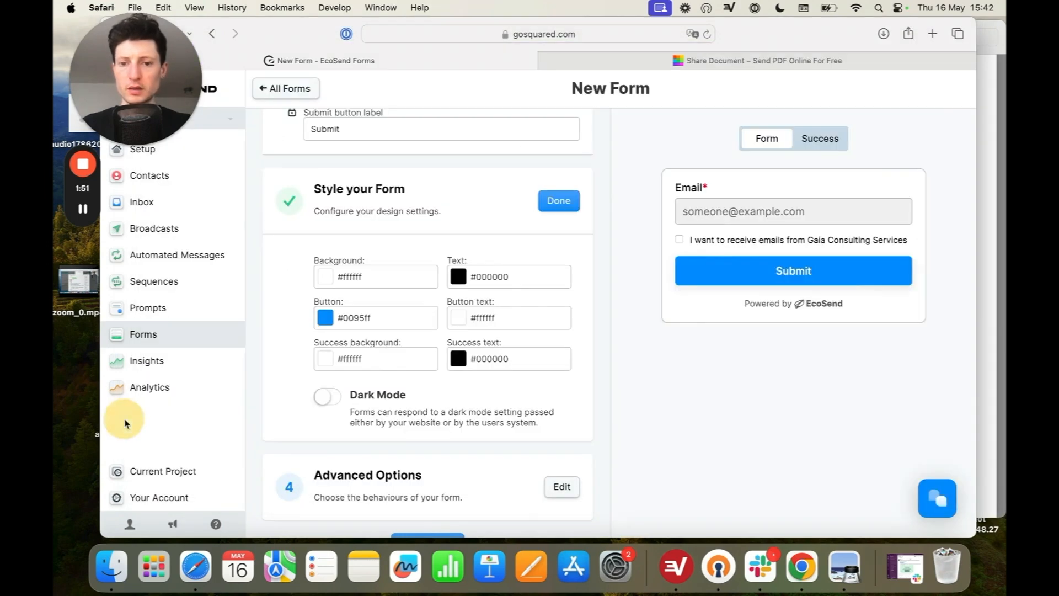
{"action": "double_click", "coordinate": [346, 321]}
{"action": "key", "text": "super+v"}
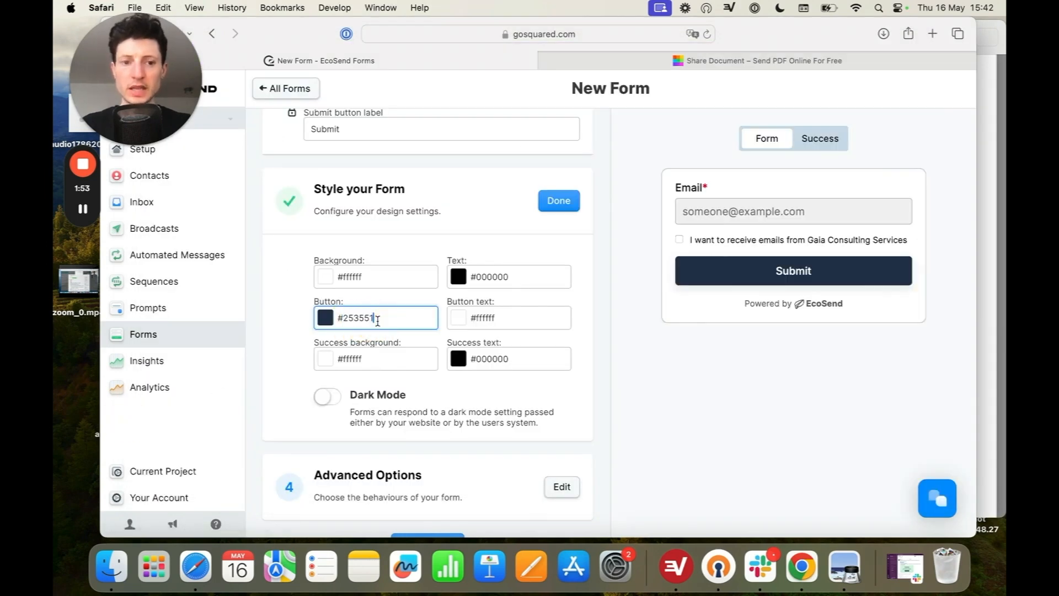
{"action": "left_click", "coordinate": [592, 315]}
{"action": "scroll", "coordinate": [591, 315], "scroll_direction": "down", "scroll_amount": 1}
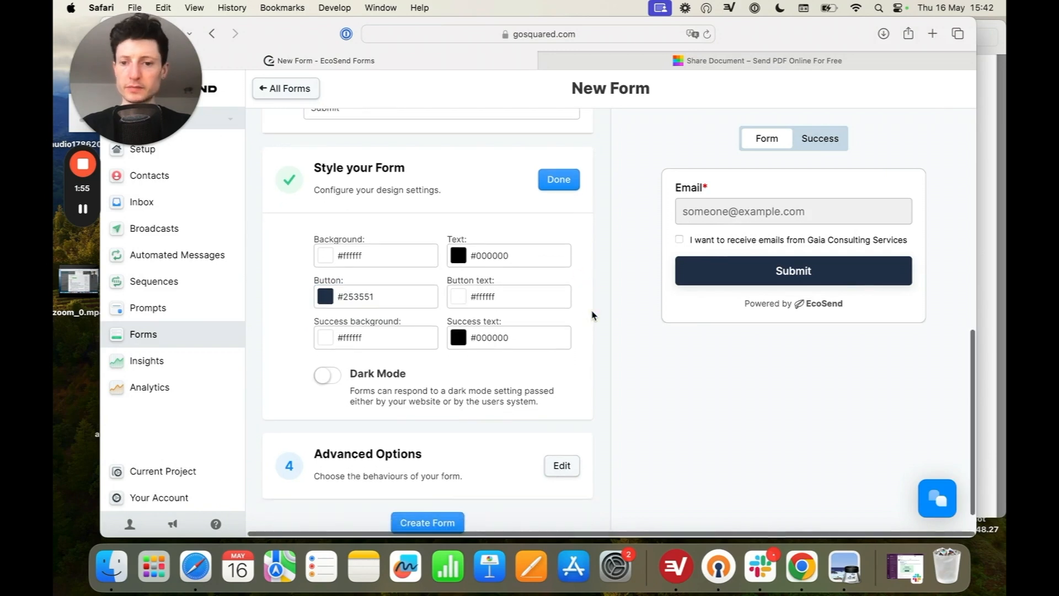
Step: Accept the form's style settings and its advanced options with double opt-in enabled, and create the form
{"action": "left_click", "coordinate": [571, 185]}
{"action": "scroll", "coordinate": [581, 371], "scroll_direction": "down", "scroll_amount": 4}
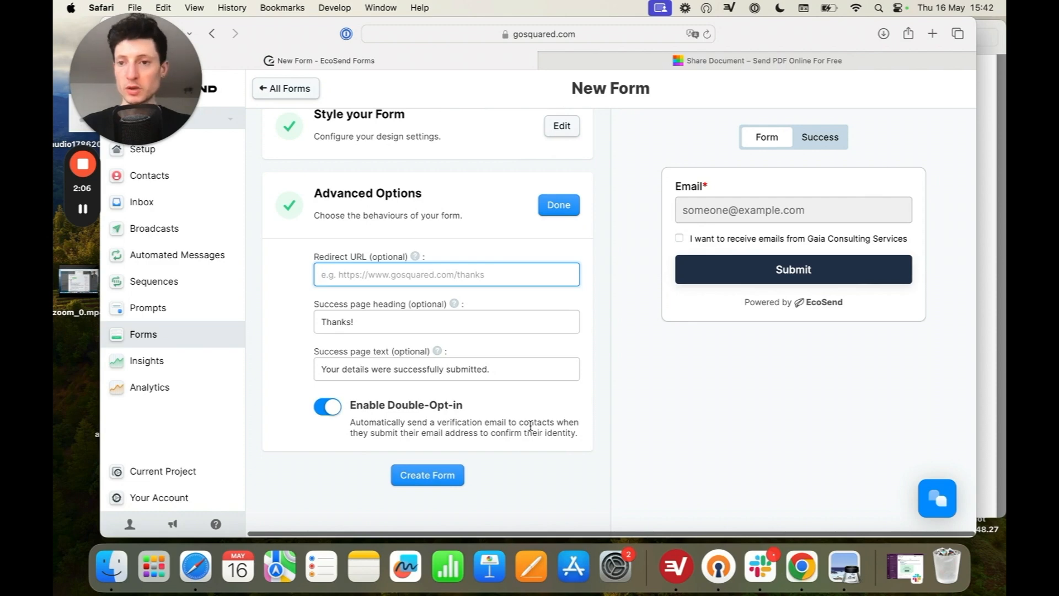
{"action": "left_click", "coordinate": [571, 215]}
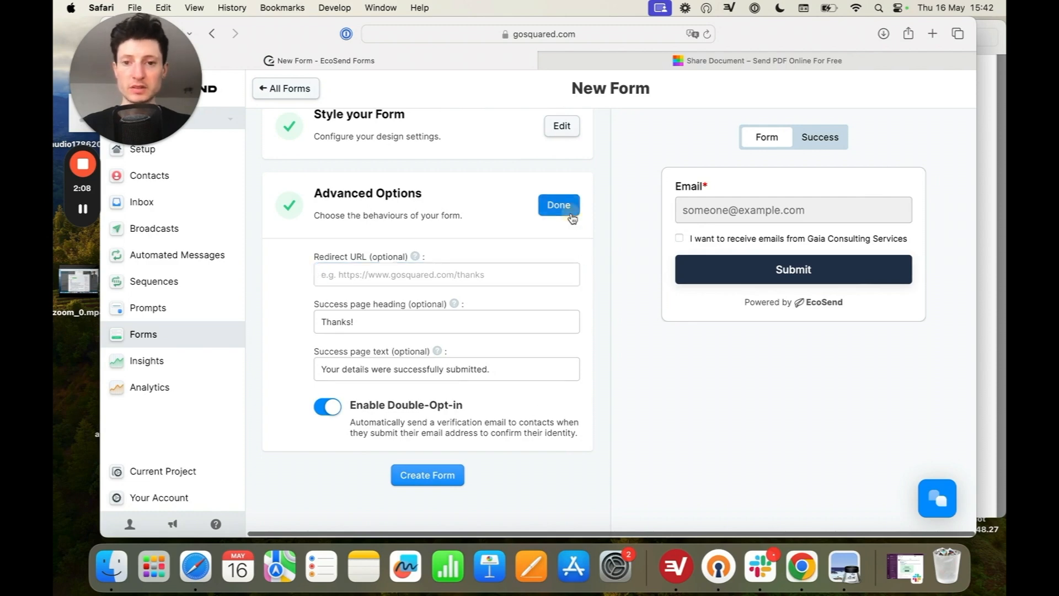
{"action": "left_click", "coordinate": [449, 476]}
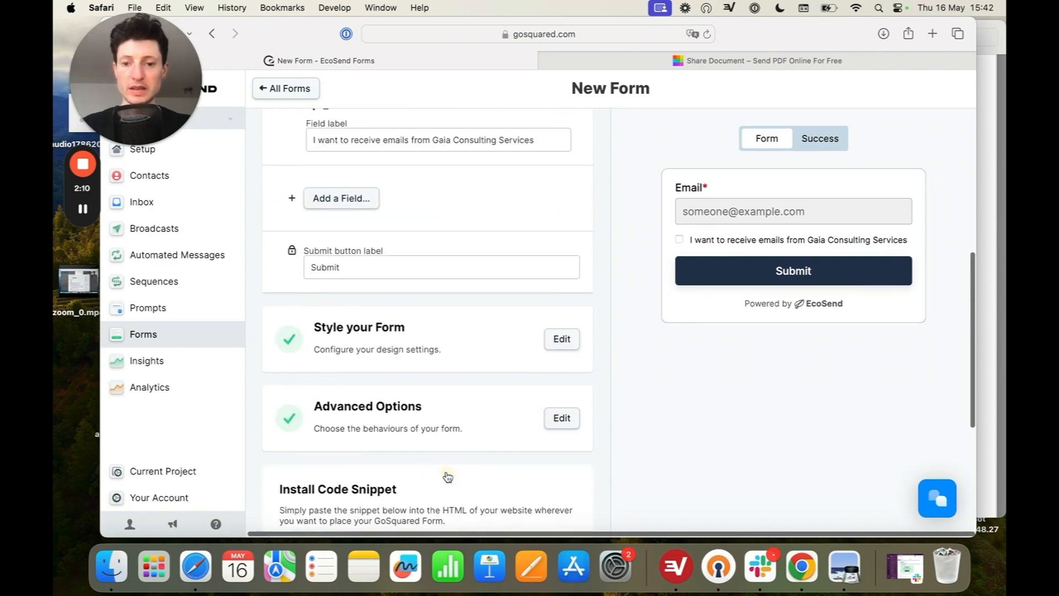
Step: Copy the install code snippet of the newly created form
{"action": "scroll", "coordinate": [447, 475], "scroll_direction": "down", "scroll_amount": 2}
{"action": "scroll", "coordinate": [447, 475], "scroll_direction": "down", "scroll_amount": 3}
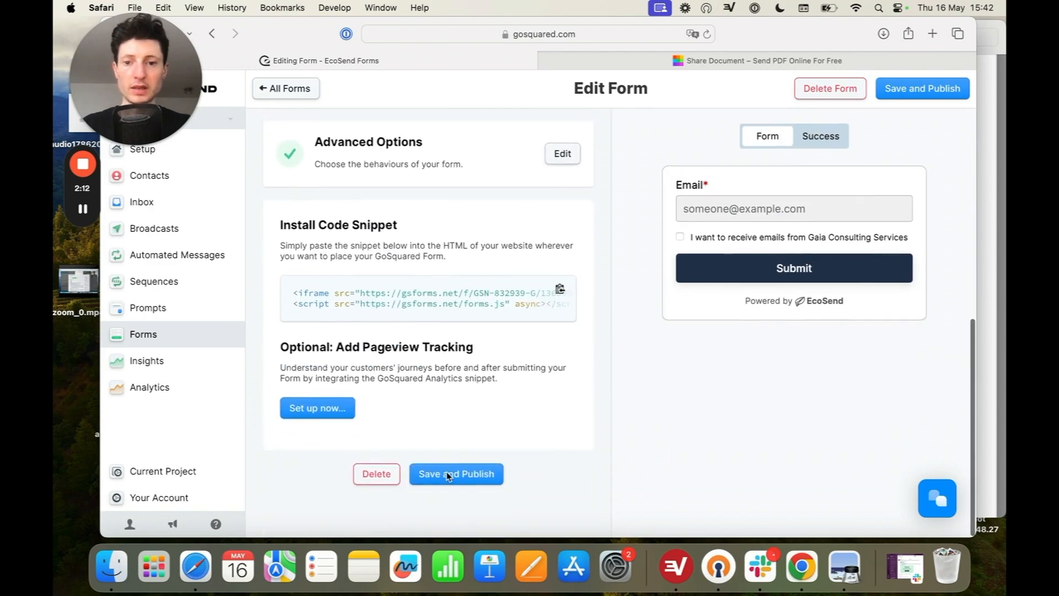
{"action": "left_click", "coordinate": [561, 291]}
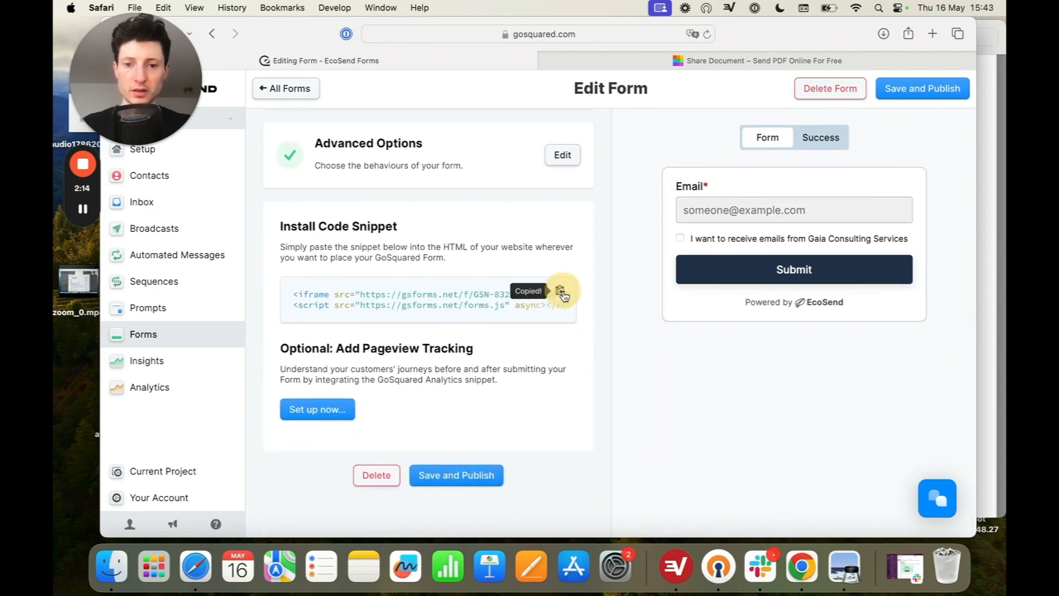
Step: Switch to the Squarespace page in Chrome and add a Code block beneath the "Want to get involved?" text, widened to match that text
{"action": "left_click", "coordinate": [803, 567]}
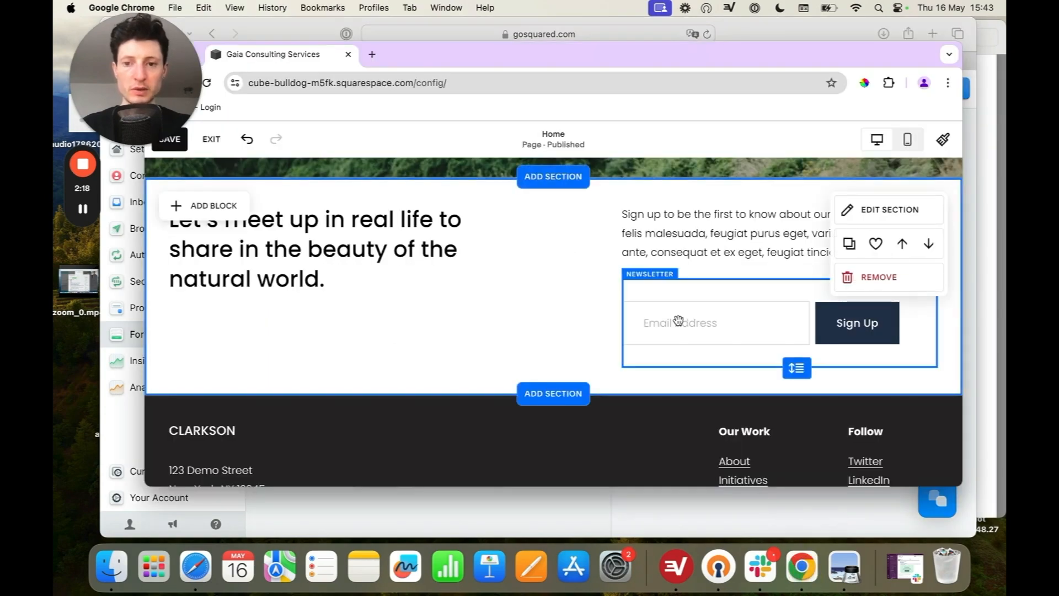
{"action": "scroll", "coordinate": [678, 321], "scroll_direction": "up", "scroll_amount": 10}
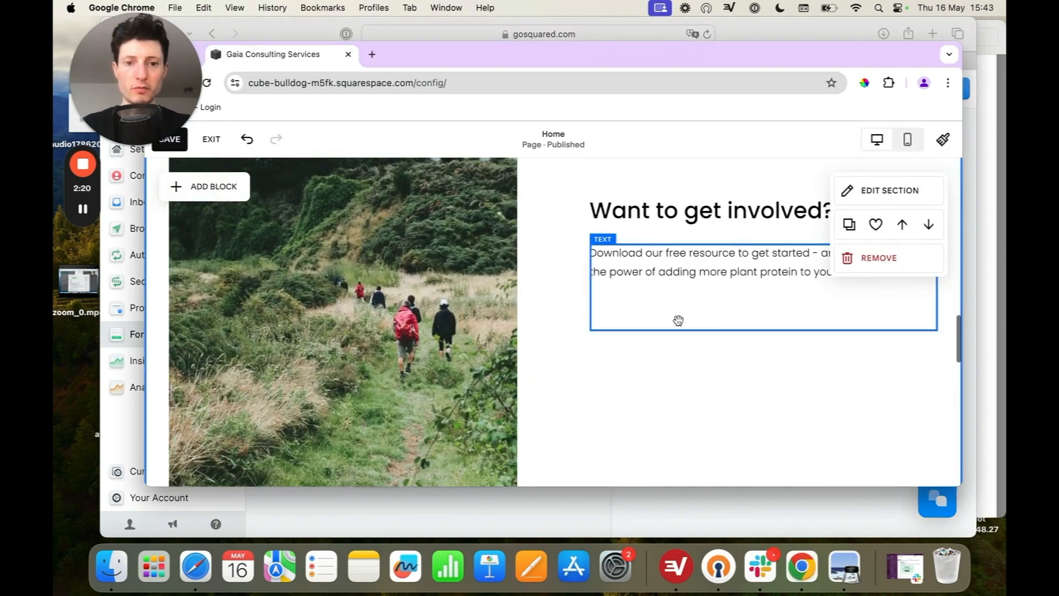
{"action": "scroll", "coordinate": [678, 320], "scroll_direction": "up", "scroll_amount": 1}
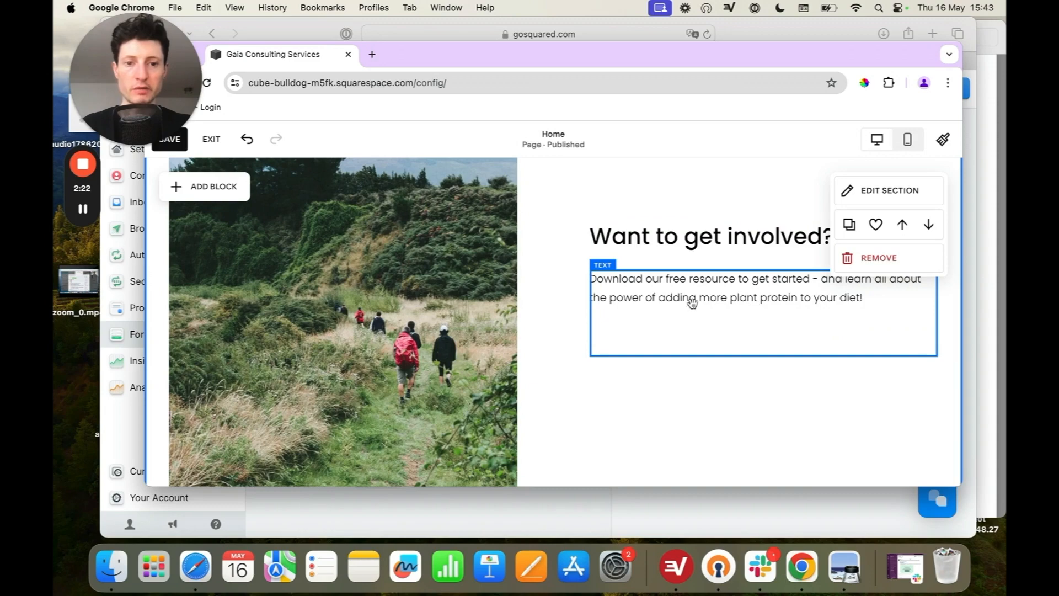
{"action": "left_click", "coordinate": [224, 190]}
{"action": "scroll", "coordinate": [279, 355], "scroll_direction": "down", "scroll_amount": 5}
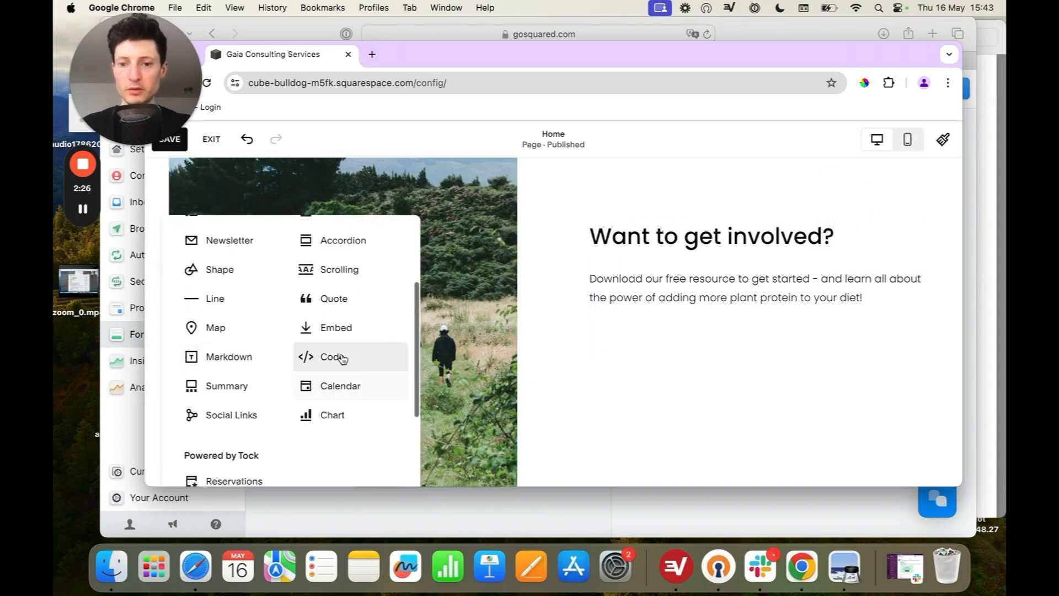
{"action": "left_click", "coordinate": [339, 357]}
{"action": "left_click_drag", "start_coordinate": [236, 257], "coordinate": [652, 396]}
{"action": "left_click_drag", "start_coordinate": [711, 419], "coordinate": [934, 415]}
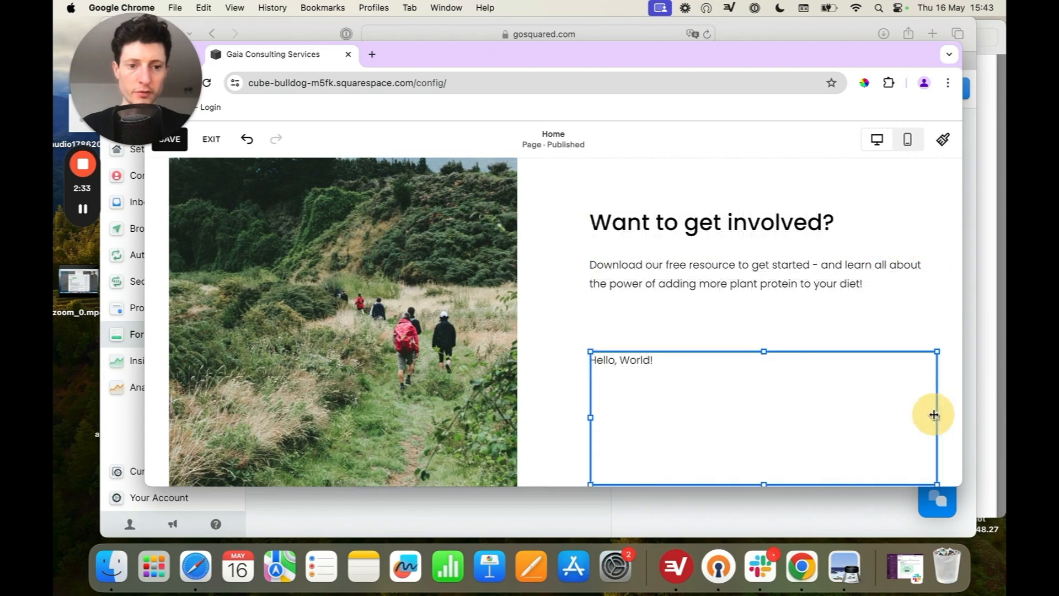
Step: Replace the Code block's default HTML with the copied EcoSend form snippet
{"action": "double_click", "coordinate": [655, 364]}
{"action": "key", "text": "super+a"}
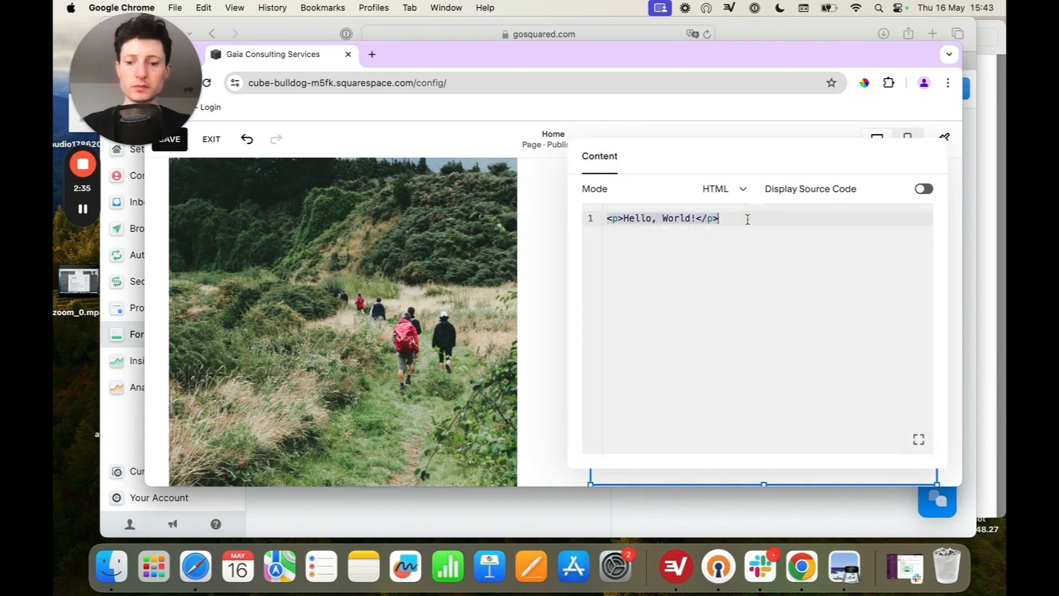
{"action": "key", "text": "super+v"}
{"action": "left_click", "coordinate": [546, 305]}
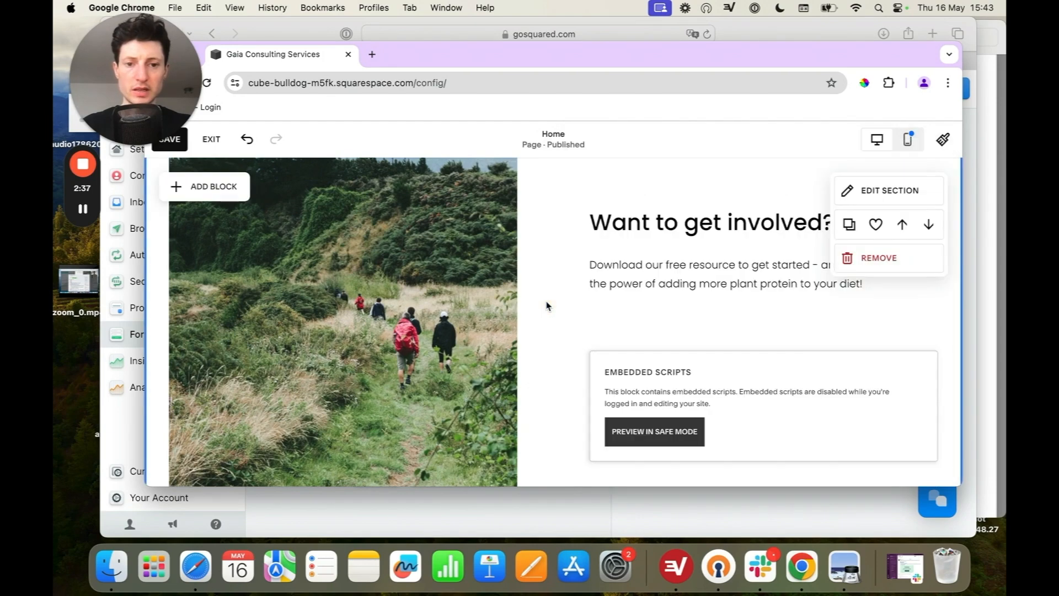
{"action": "scroll", "coordinate": [546, 305], "scroll_direction": "down", "scroll_amount": 4}
{"action": "scroll", "coordinate": [546, 305], "scroll_direction": "up", "scroll_amount": 1}
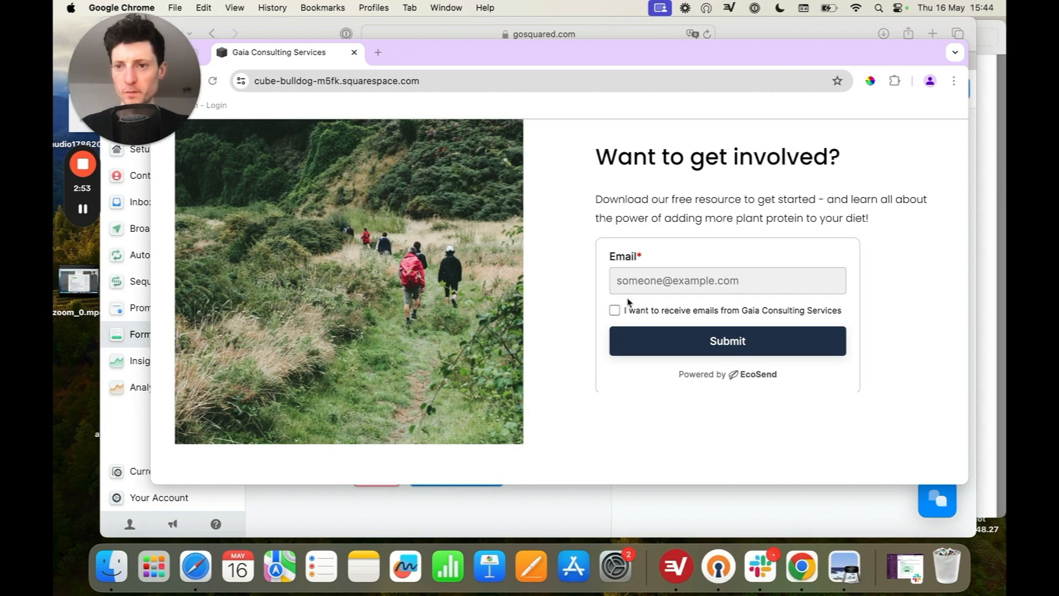
Step: Return to EcoSend in Safari and open the automated message "Lead Magnet Automation"
{"action": "left_click", "coordinate": [132, 444]}
{"action": "left_click", "coordinate": [180, 336]}
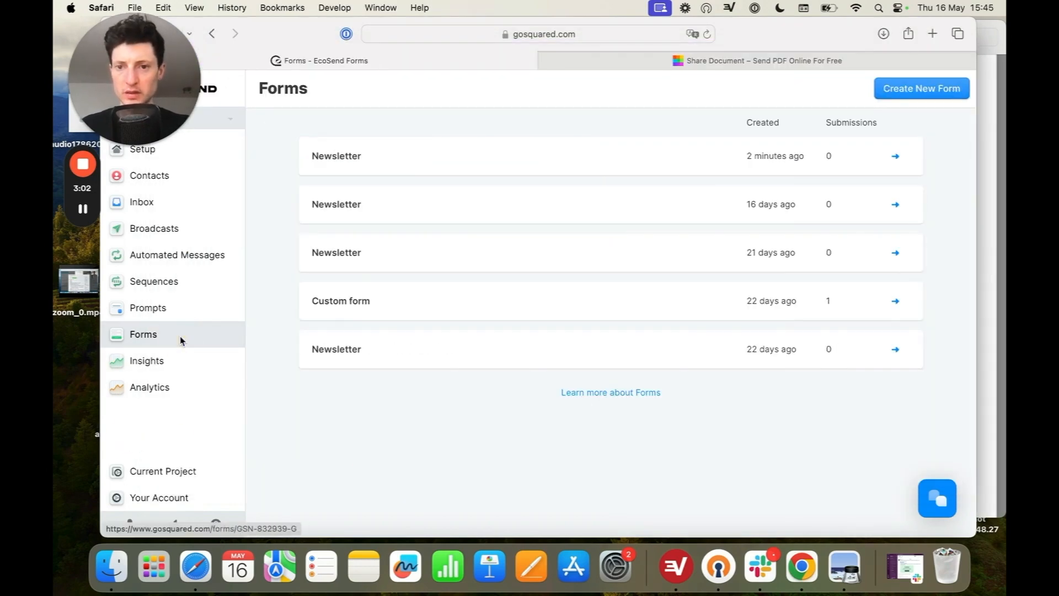
{"action": "left_click", "coordinate": [192, 264]}
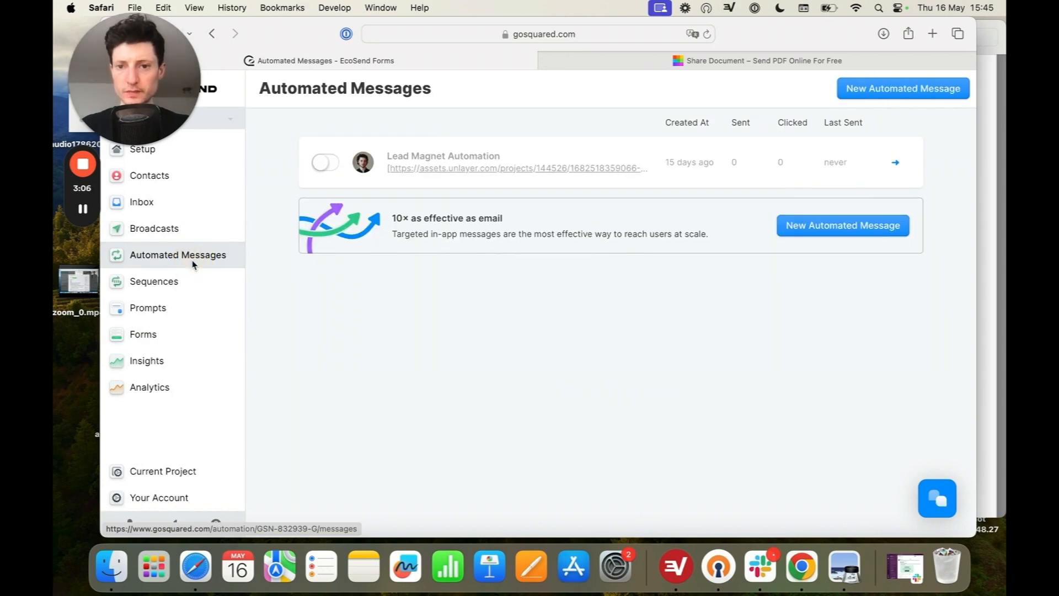
{"action": "left_click", "coordinate": [570, 157]}
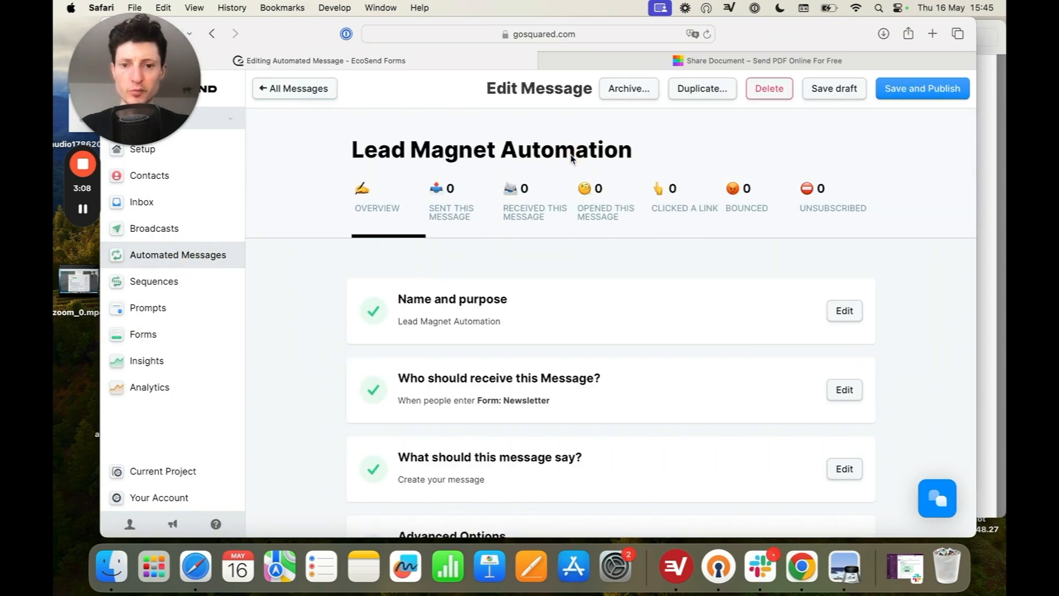
Step: Set the message to trigger when someone enters the Smart Group "Form: Newsletter"
{"action": "scroll", "coordinate": [842, 342], "scroll_direction": "down", "scroll_amount": 1}
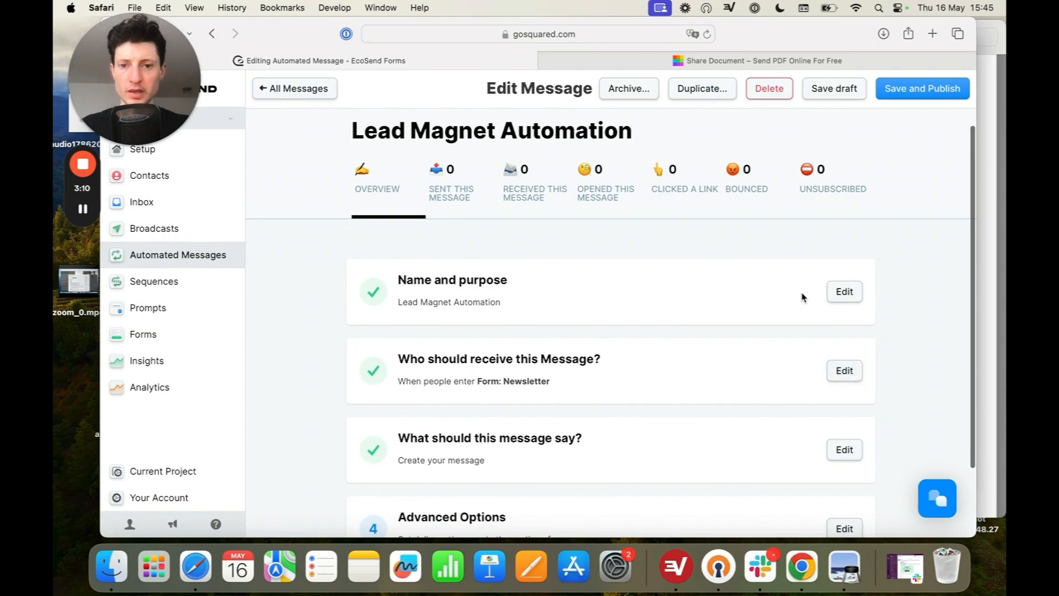
{"action": "scroll", "coordinate": [801, 287], "scroll_direction": "down", "scroll_amount": 2}
{"action": "left_click", "coordinate": [843, 331]}
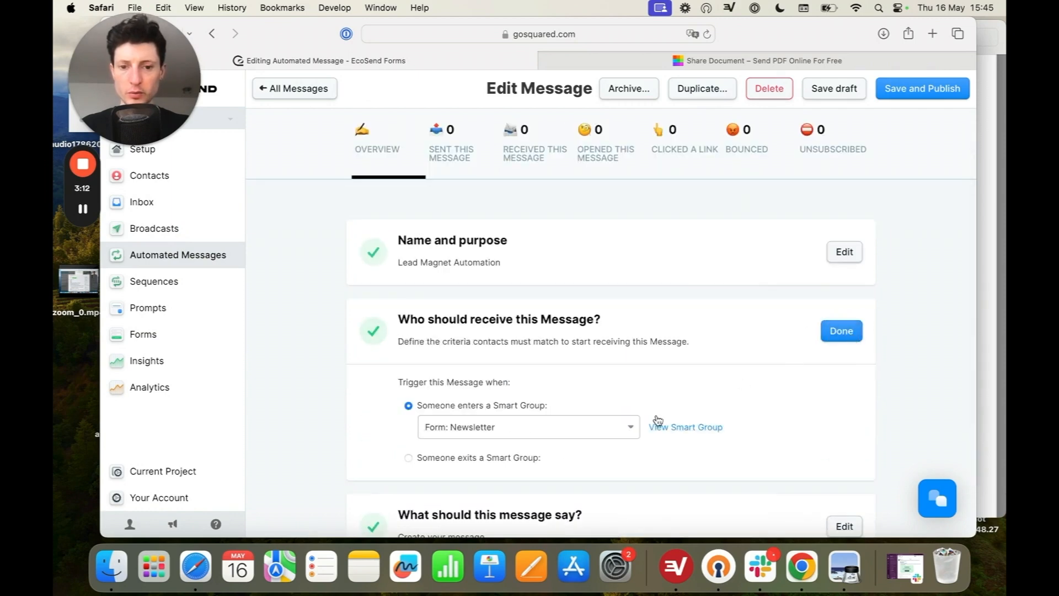
{"action": "left_click", "coordinate": [634, 423]}
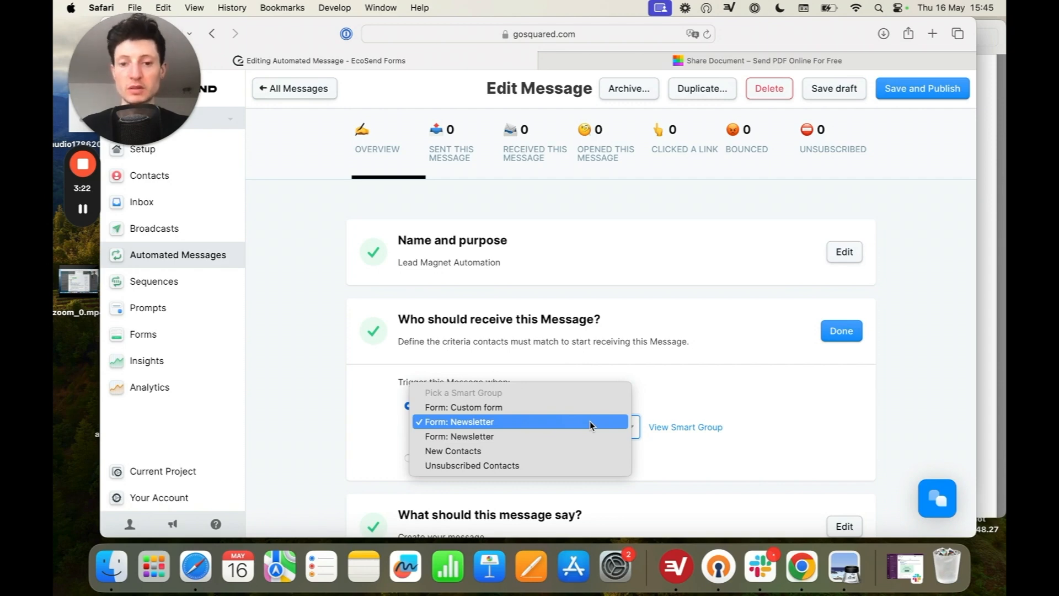
{"action": "left_click", "coordinate": [590, 421]}
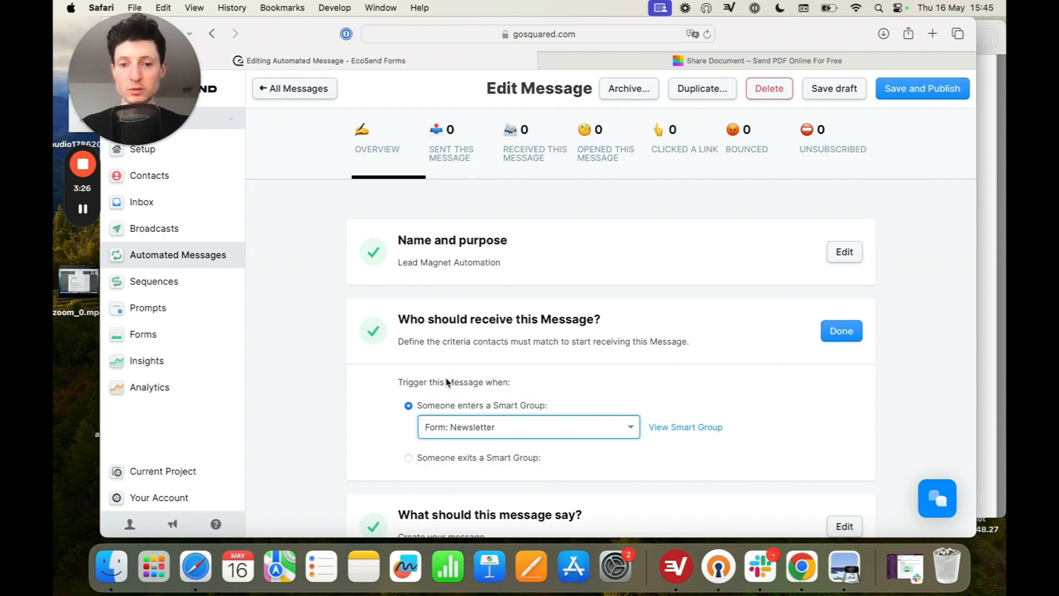
Step: Open the automation's welcome email in the composer and review its body down to the "Grab your copy!" button
{"action": "scroll", "coordinate": [448, 381], "scroll_direction": "down", "scroll_amount": 5}
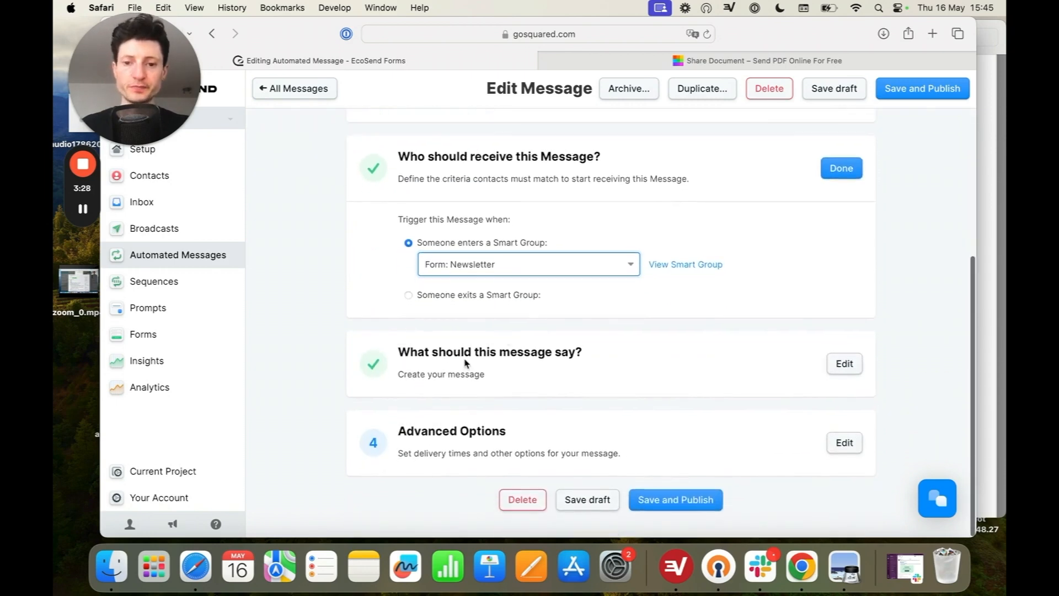
{"action": "left_click", "coordinate": [844, 363]}
{"action": "scroll", "coordinate": [849, 433], "scroll_direction": "down", "scroll_amount": 3}
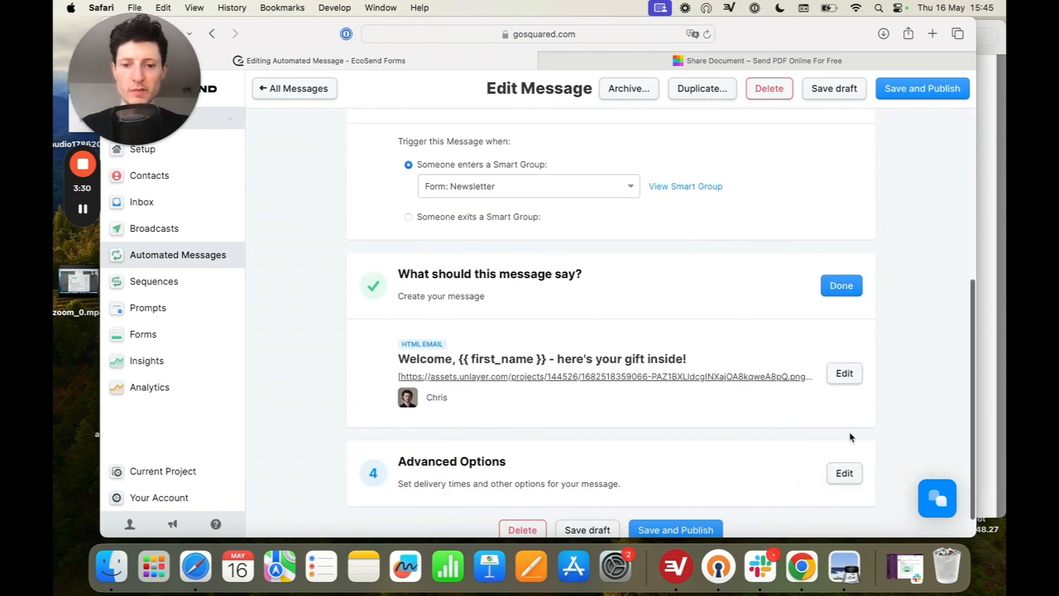
{"action": "left_click", "coordinate": [844, 373]}
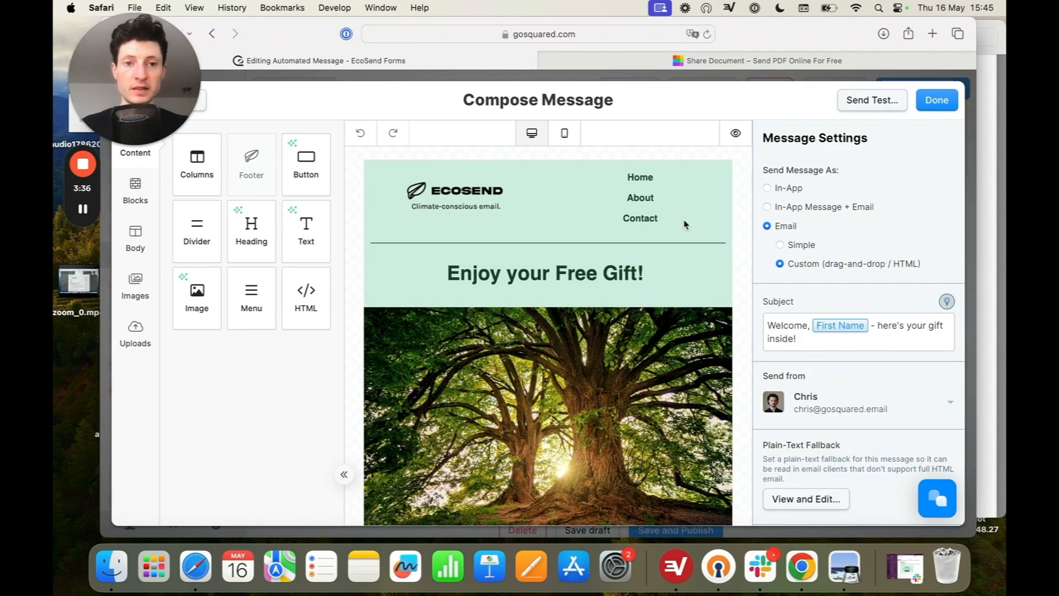
{"action": "scroll", "coordinate": [696, 270], "scroll_direction": "down", "scroll_amount": 10}
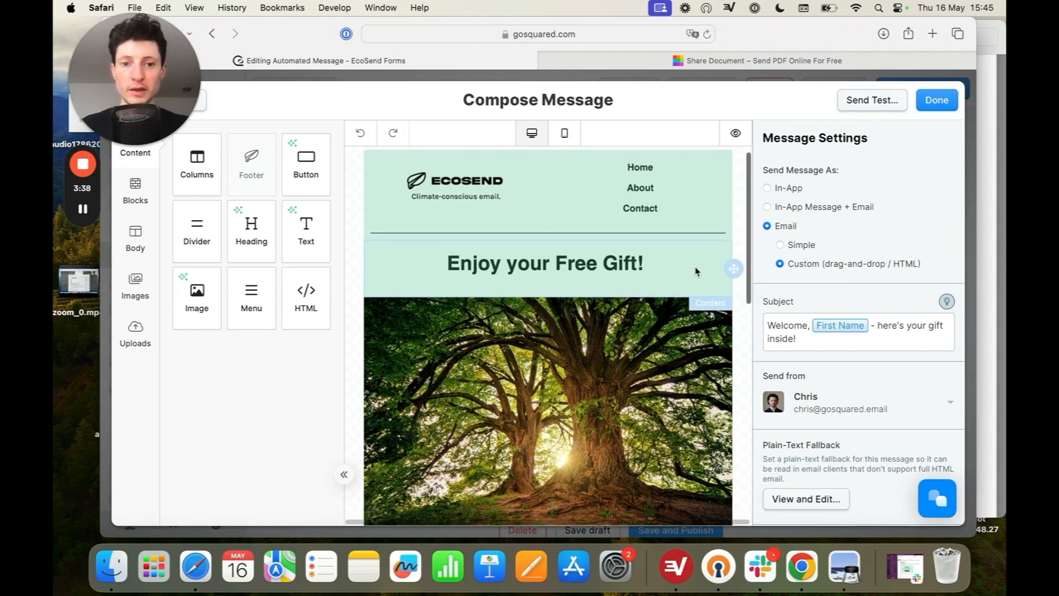
{"action": "scroll", "coordinate": [696, 271], "scroll_direction": "down", "scroll_amount": 10}
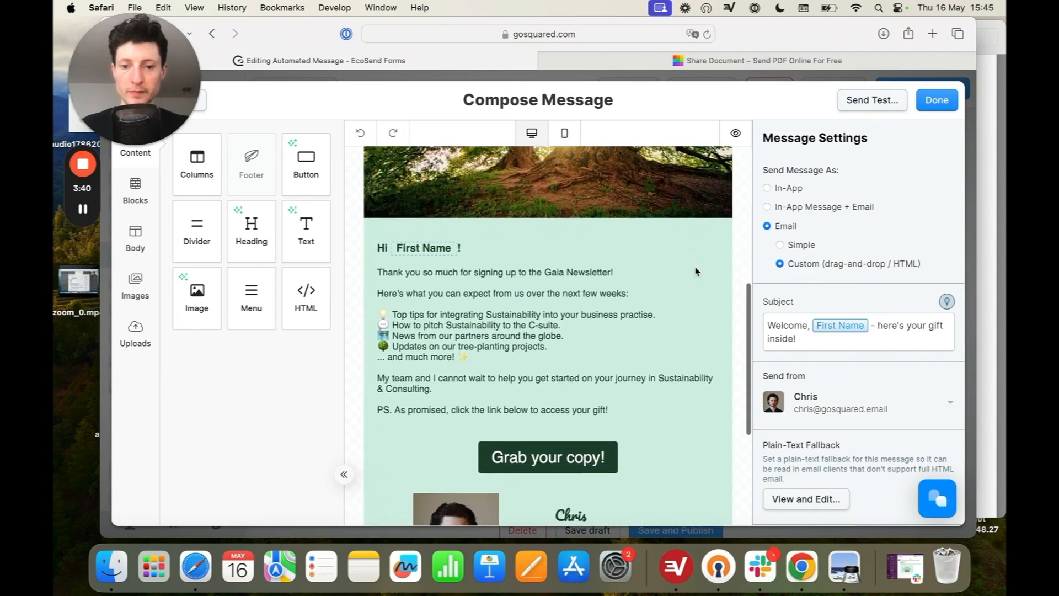
{"action": "scroll", "coordinate": [697, 271], "scroll_direction": "up", "scroll_amount": 1}
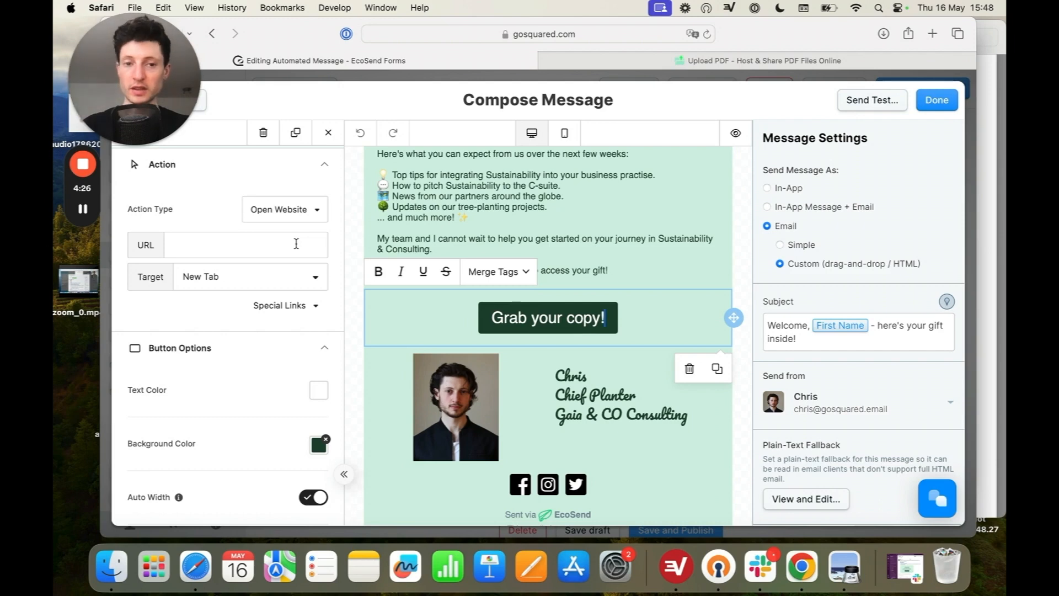
Step: Upload Checklist Lead Magnet.pdf to Hostize and copy its share link
{"action": "left_click", "coordinate": [725, 62]}
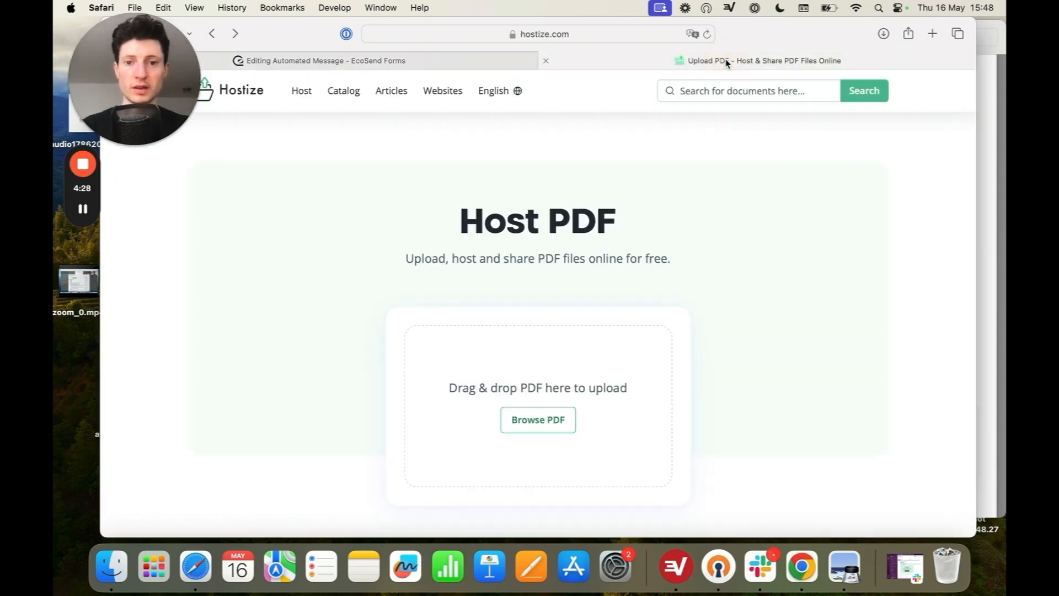
{"action": "left_click", "coordinate": [567, 421]}
{"action": "left_click", "coordinate": [430, 283]}
{"action": "double_click", "coordinate": [430, 282]}
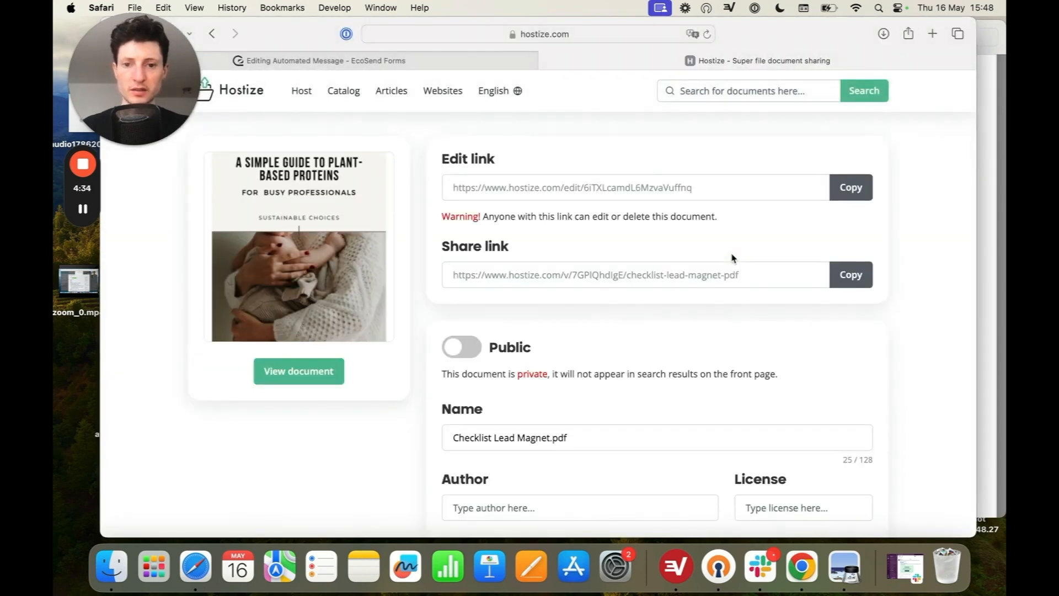
{"action": "left_click", "coordinate": [852, 281]}
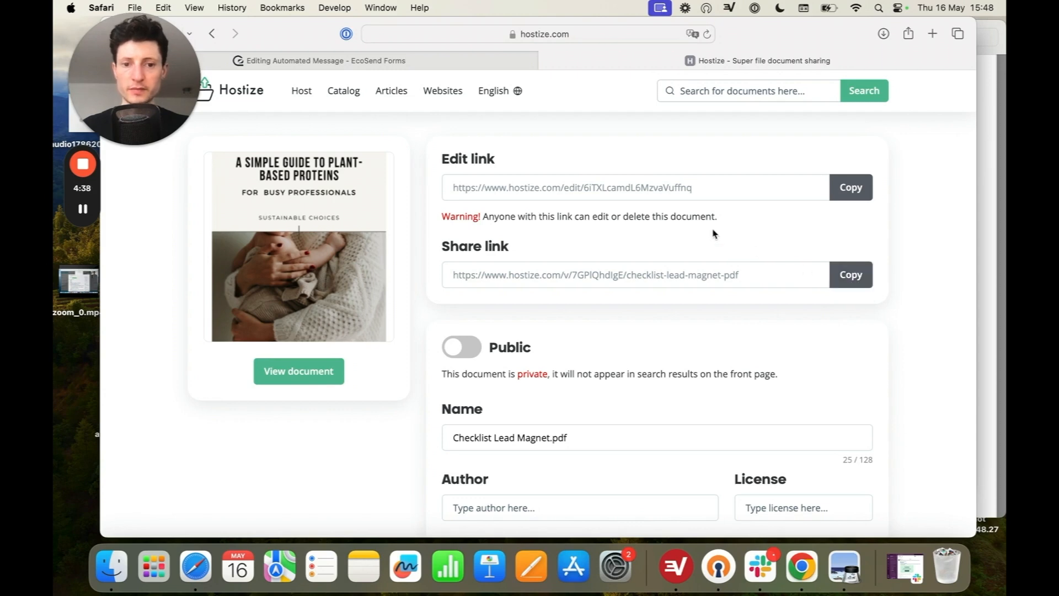
Step: Return to the EcoSend email and set the "Grab your copy!" button's URL to the copied Hostize share link
{"action": "left_click", "coordinate": [441, 61]}
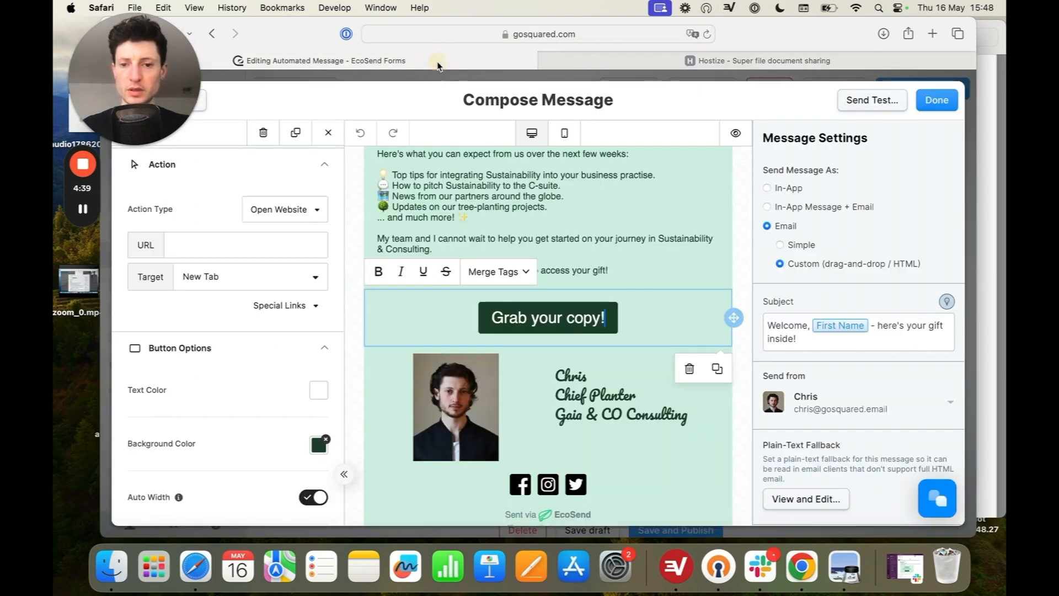
{"action": "left_click", "coordinate": [251, 239]}
{"action": "key", "text": "super+v"}
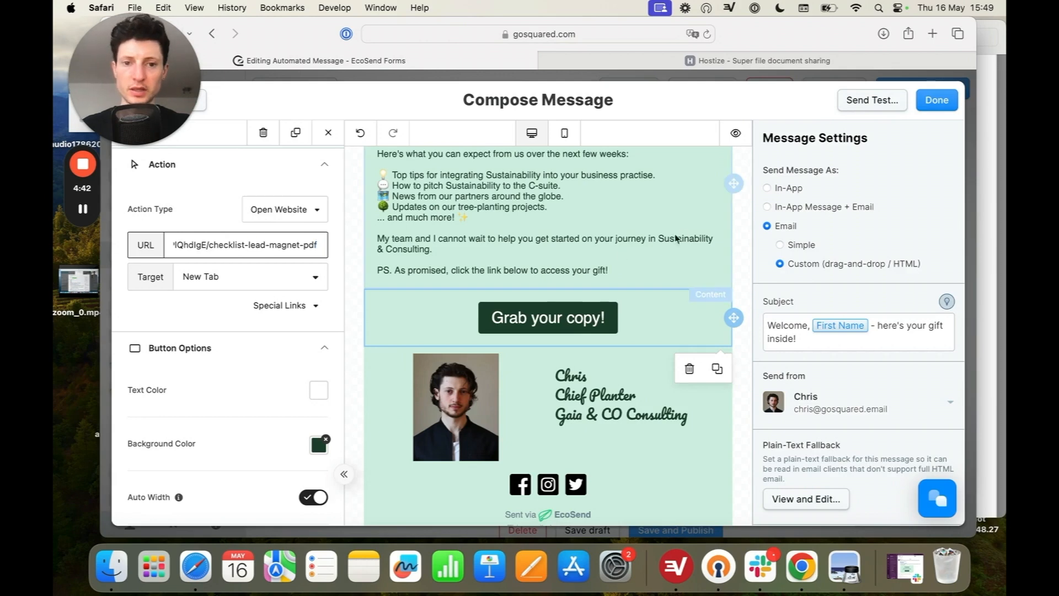
{"action": "key", "text": "Return"}
{"action": "left_click", "coordinate": [637, 260]}
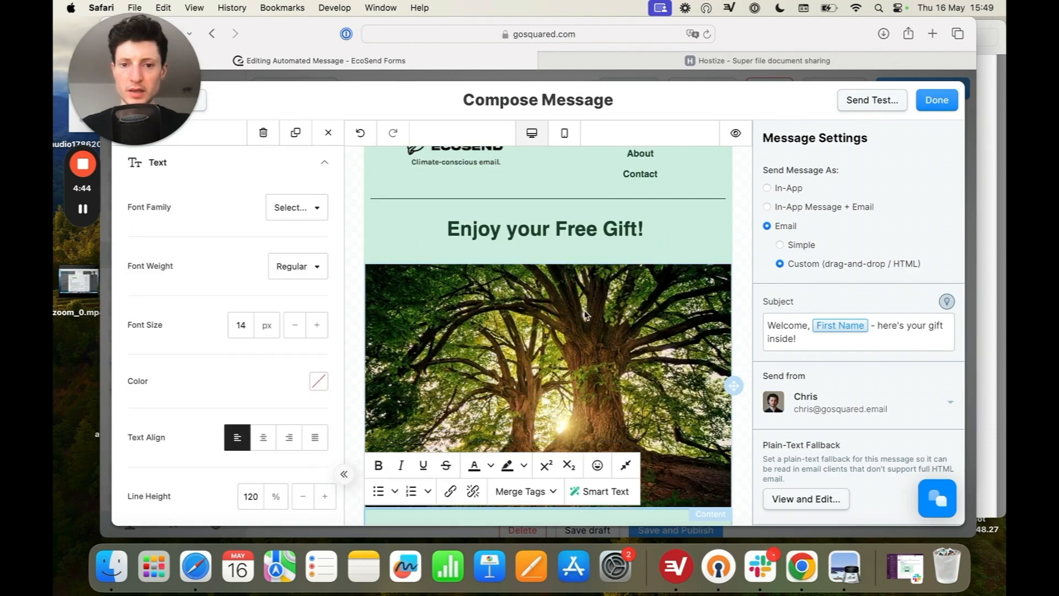
Step: Set the tree image's link URL to the copied Hostize share link
{"action": "left_click", "coordinate": [581, 319]}
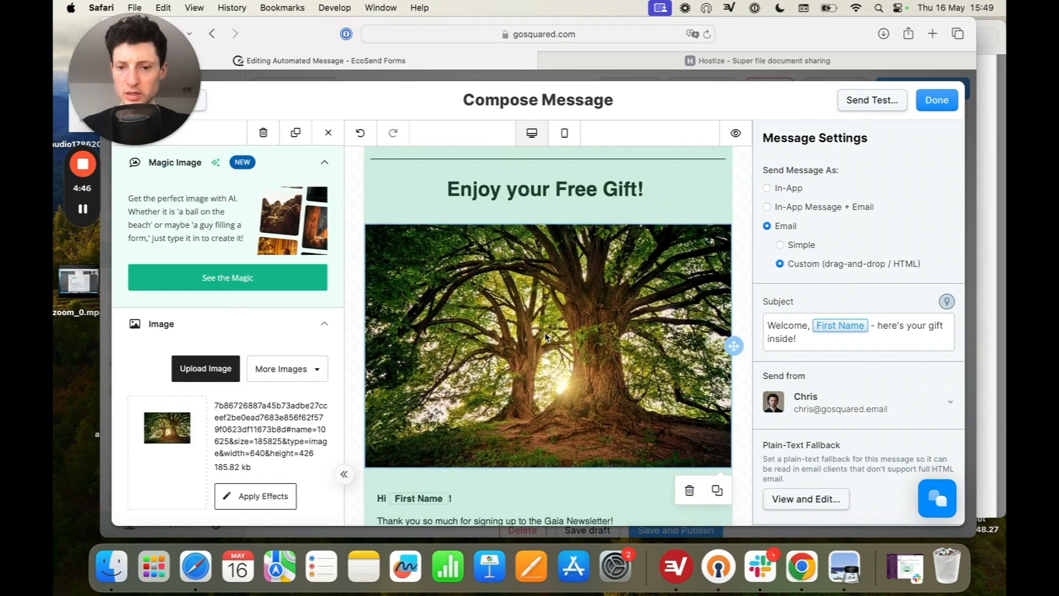
{"action": "scroll", "coordinate": [226, 402], "scroll_direction": "down", "scroll_amount": 4}
{"action": "scroll", "coordinate": [226, 402], "scroll_direction": "down", "scroll_amount": 5}
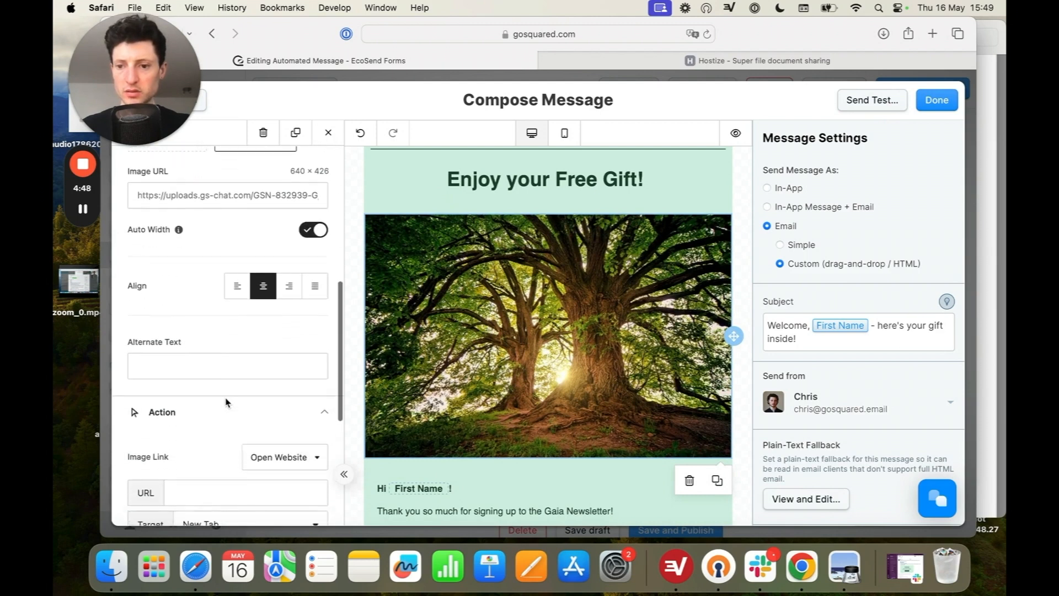
{"action": "left_click", "coordinate": [220, 391]}
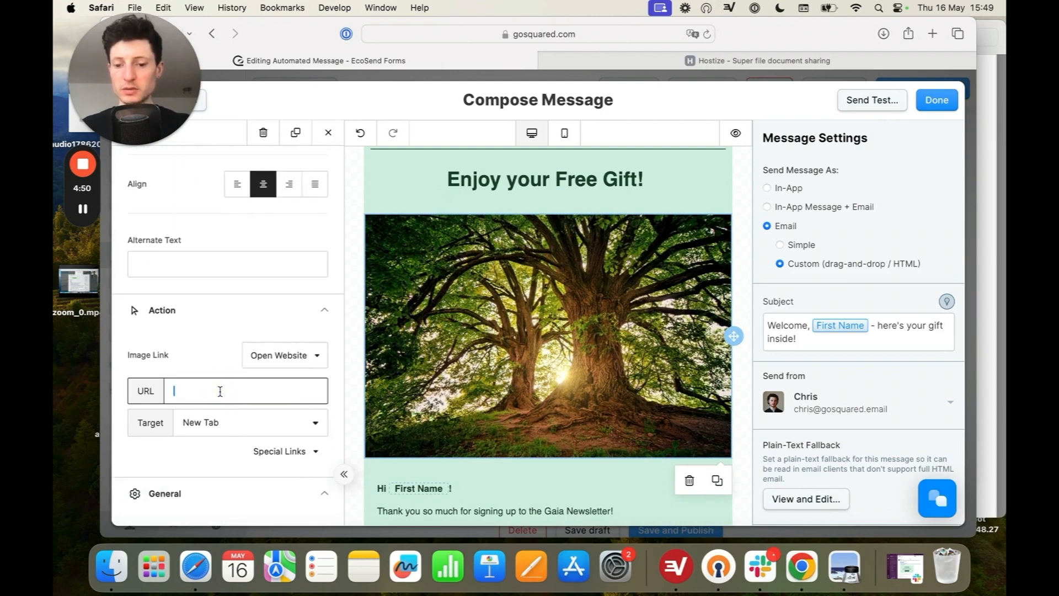
{"action": "key", "text": "super+v"}
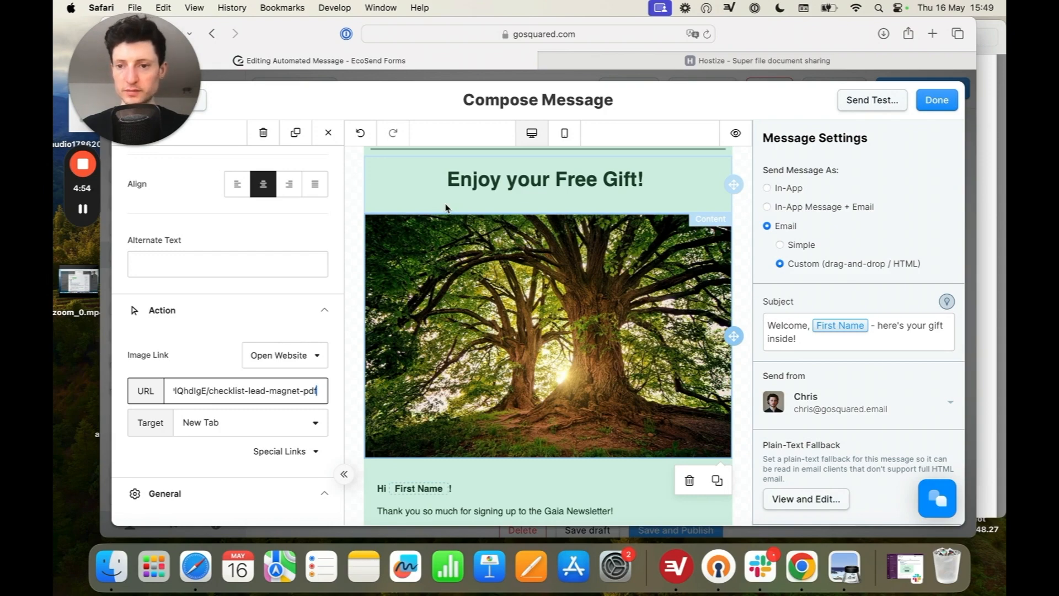
Step: Finish composing the email and review the automation's name, Smart Group trigger and message content
{"action": "scroll", "coordinate": [547, 308], "scroll_direction": "down", "scroll_amount": 2}
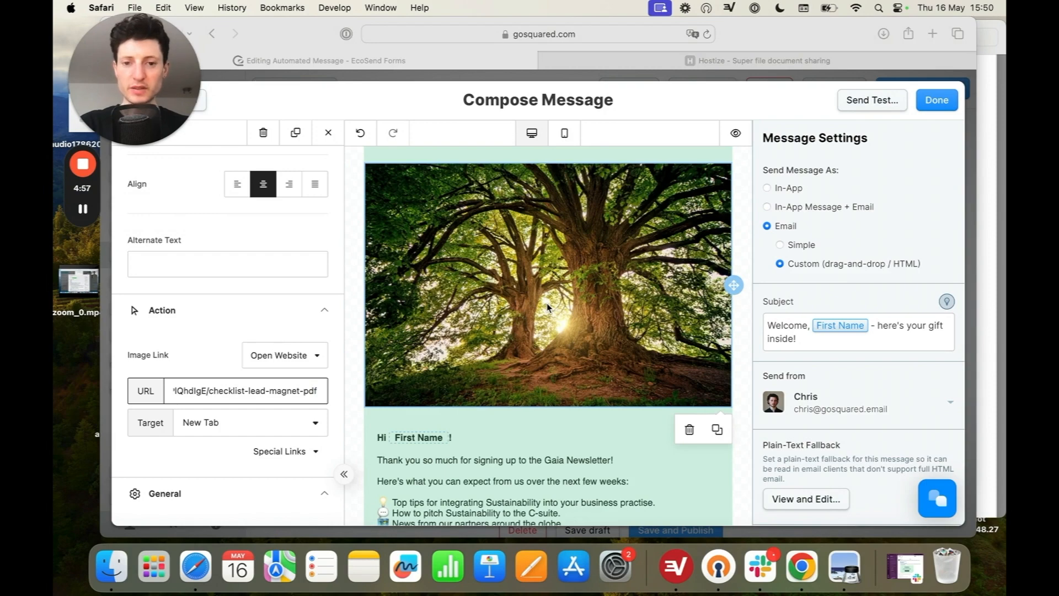
{"action": "scroll", "coordinate": [561, 304], "scroll_direction": "down", "scroll_amount": 12}
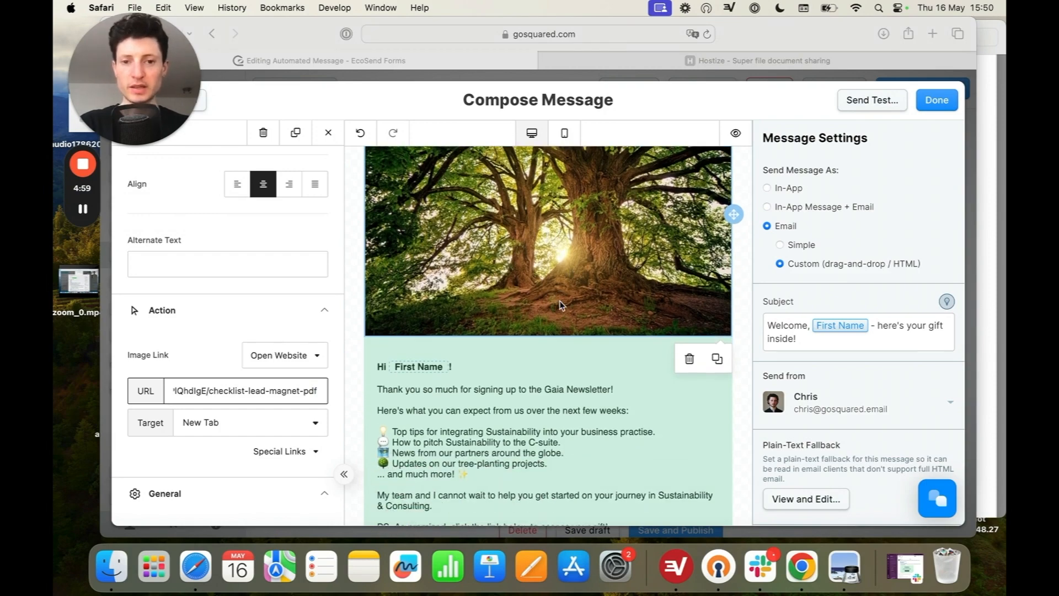
{"action": "scroll", "coordinate": [560, 305], "scroll_direction": "up", "scroll_amount": 14}
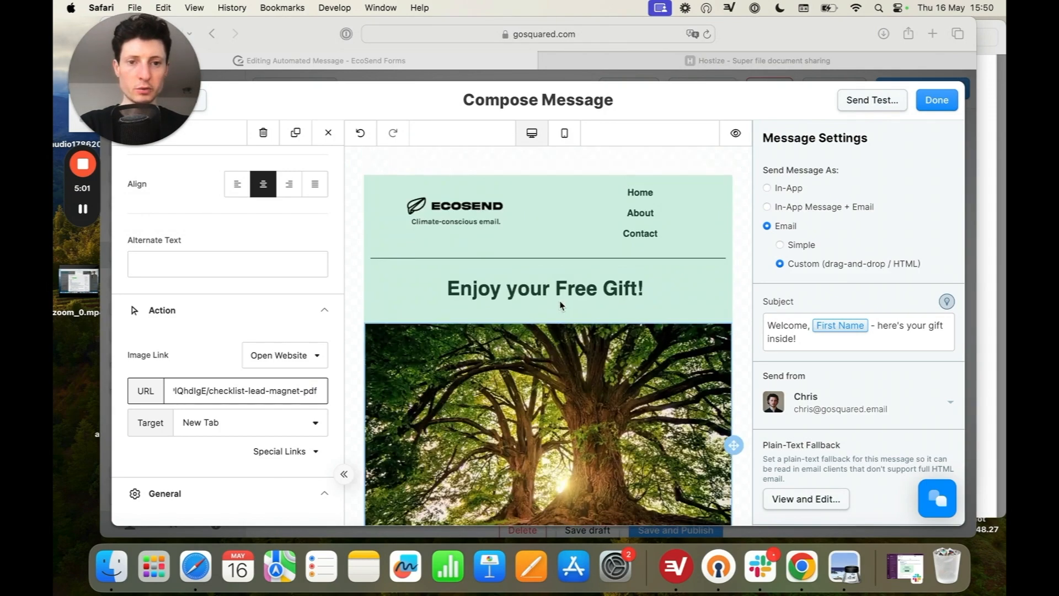
{"action": "left_click", "coordinate": [933, 110]}
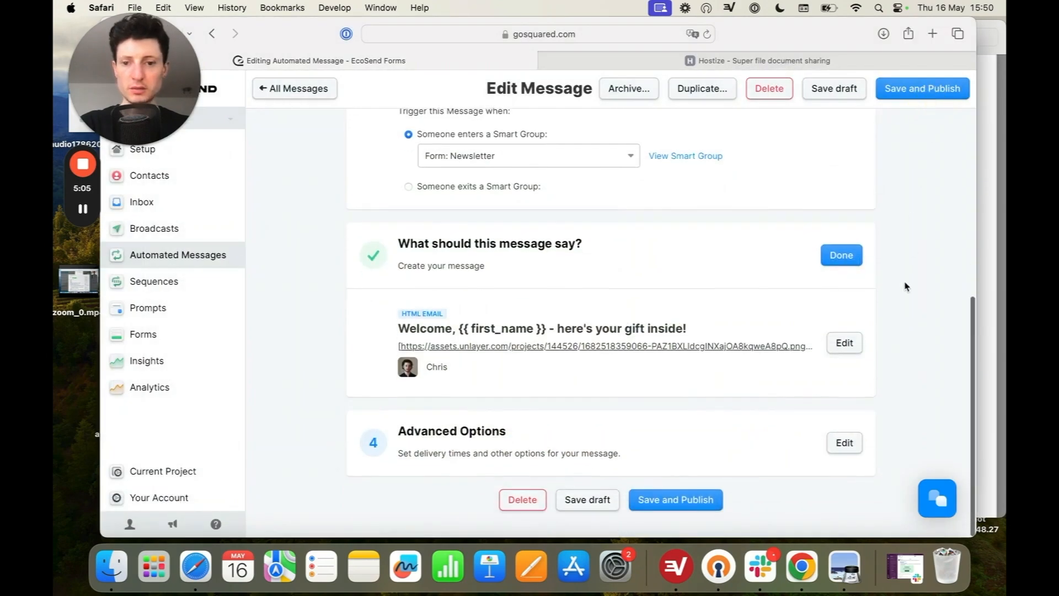
{"action": "scroll", "coordinate": [905, 284], "scroll_direction": "up", "scroll_amount": 6}
{"action": "scroll", "coordinate": [905, 284], "scroll_direction": "up", "scroll_amount": 2}
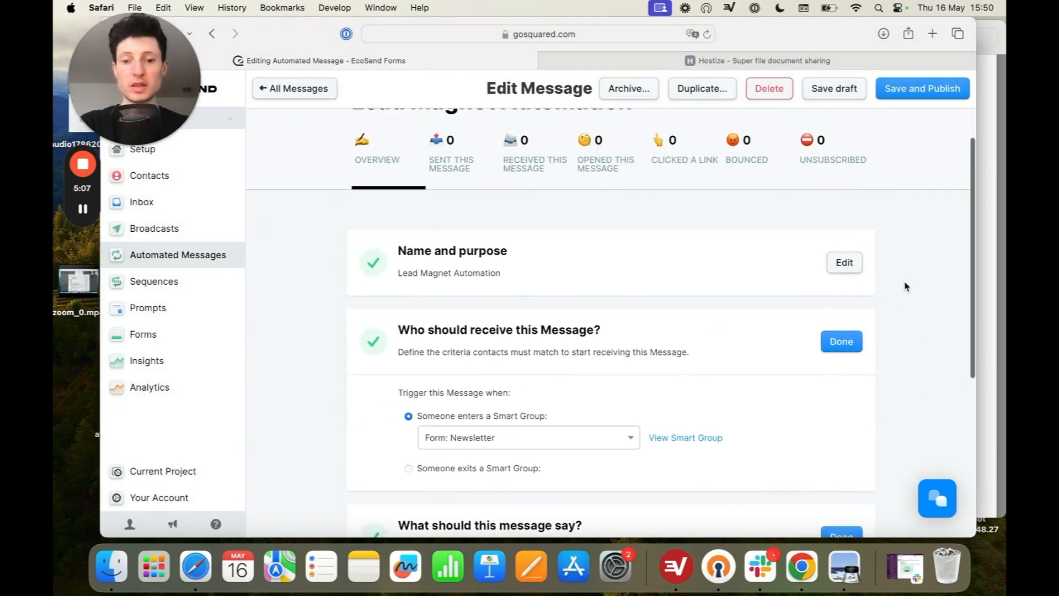
{"action": "scroll", "coordinate": [905, 284], "scroll_direction": "down", "scroll_amount": 3}
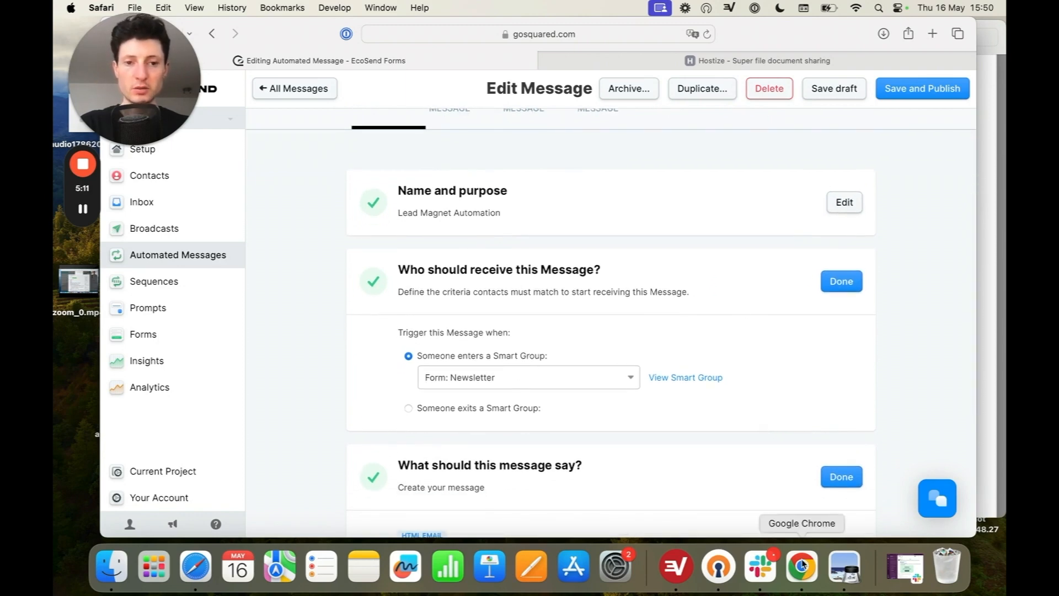
{"action": "scroll", "coordinate": [780, 408], "scroll_direction": "up", "scroll_amount": 1}
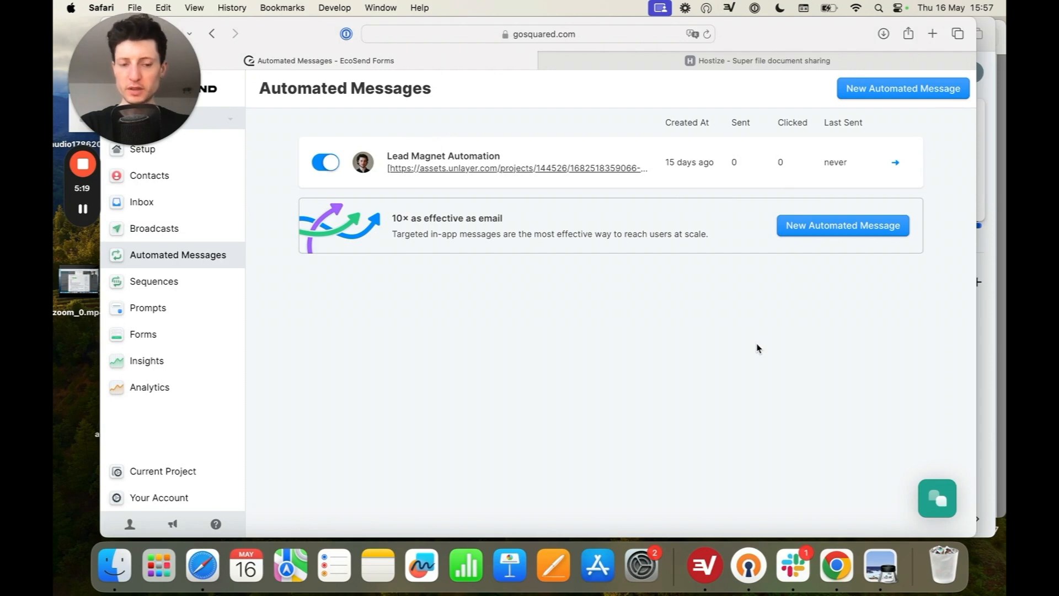
Step: Switch to the Squarespace site in Chrome, submit the newsletter form with the demo email address and consent ticked, and confirm the address from Gmail
{"action": "left_click", "coordinate": [843, 583]}
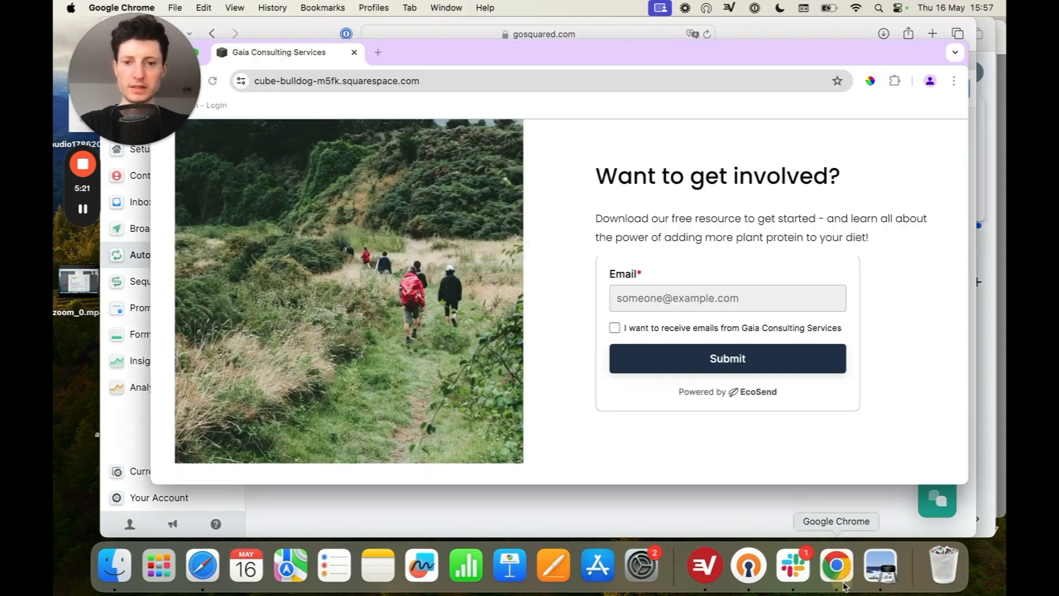
{"action": "left_click", "coordinate": [714, 297]}
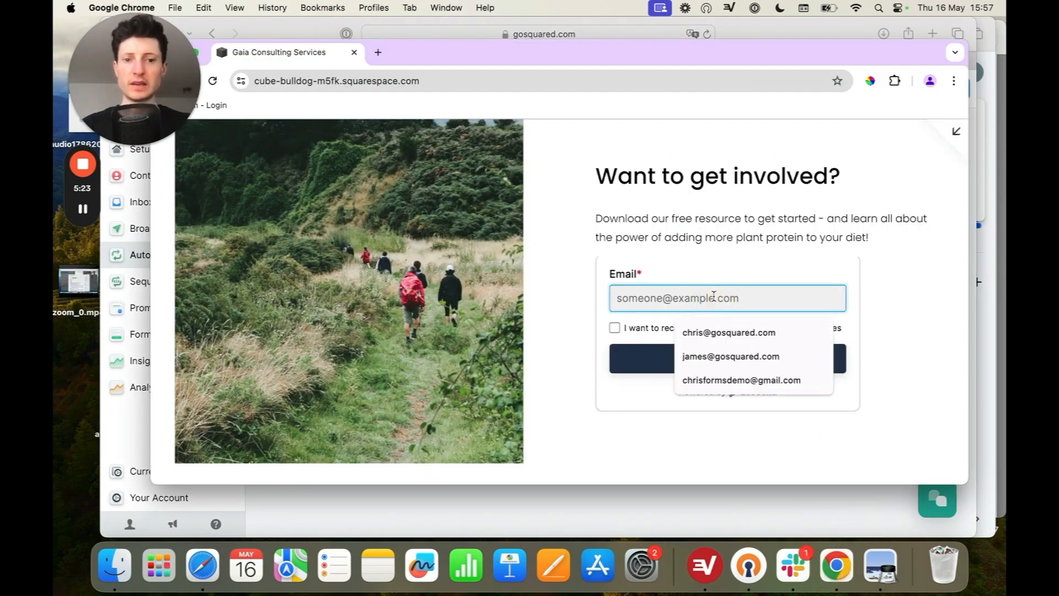
{"action": "left_click", "coordinate": [742, 379]}
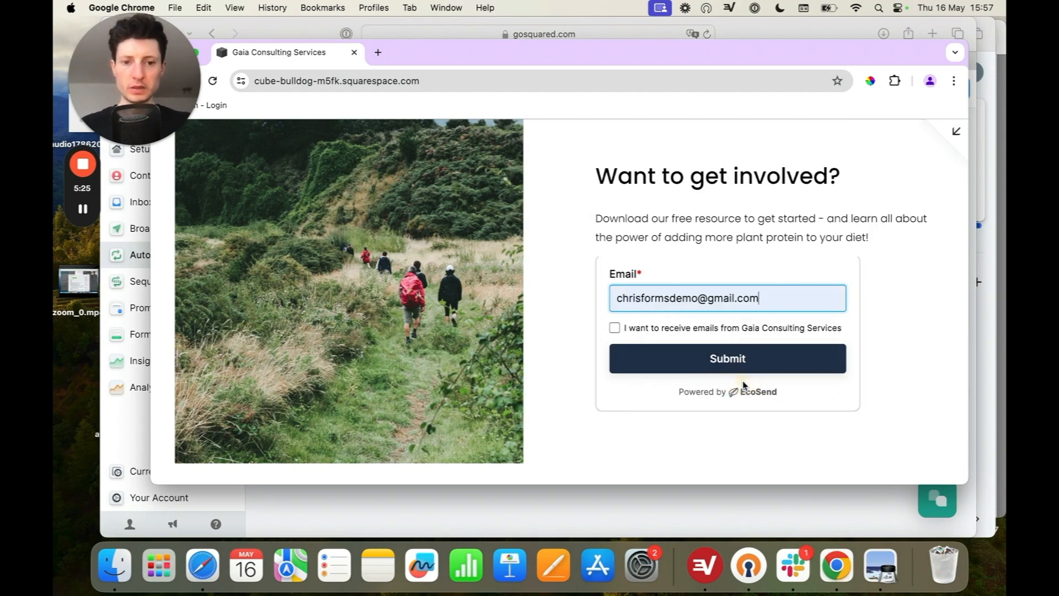
{"action": "left_click", "coordinate": [748, 358]}
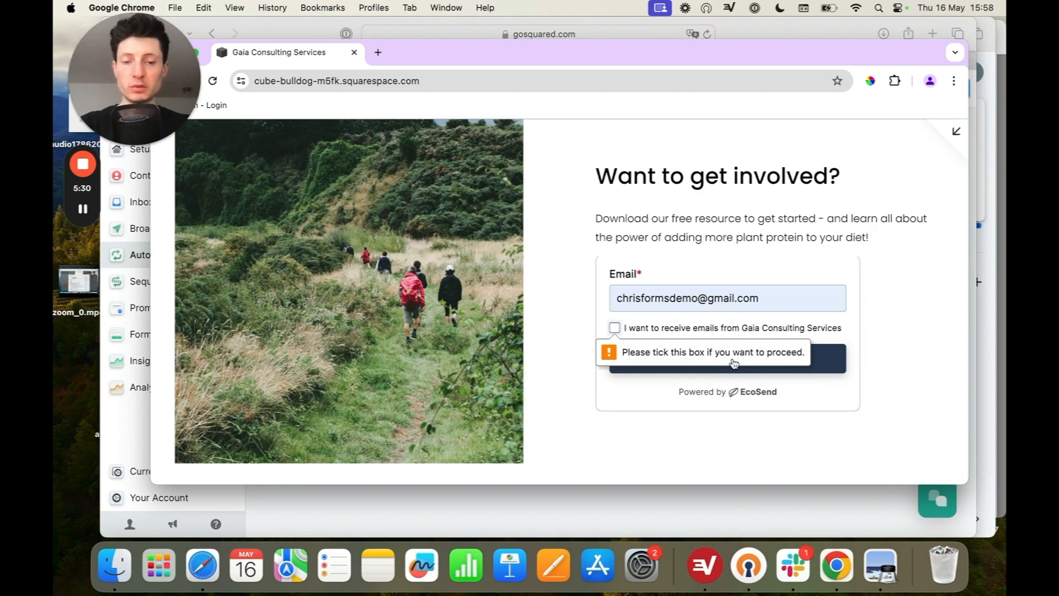
{"action": "left_click", "coordinate": [615, 328]}
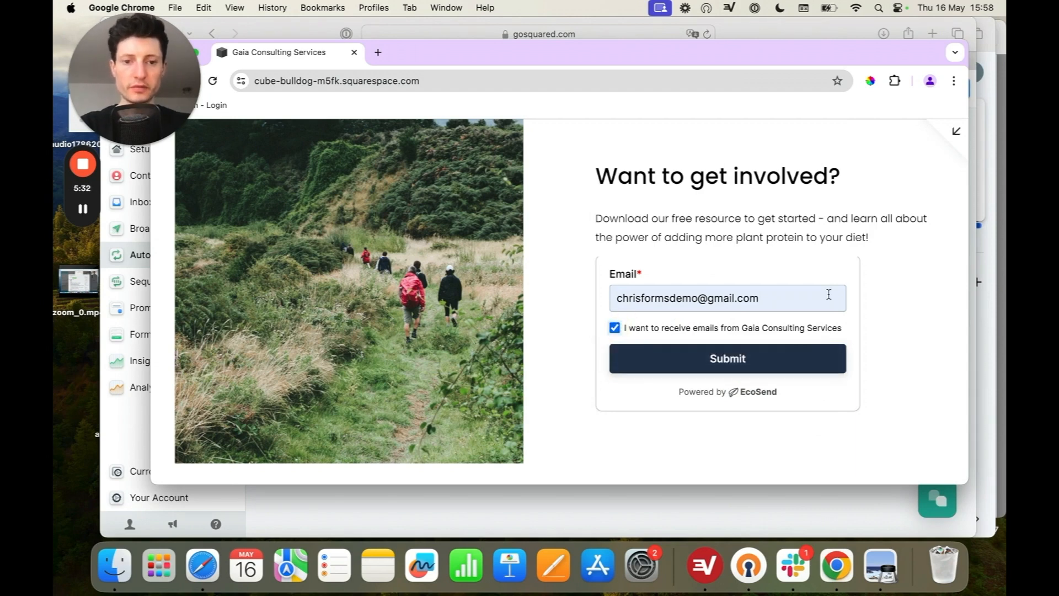
{"action": "left_click", "coordinate": [763, 359]}
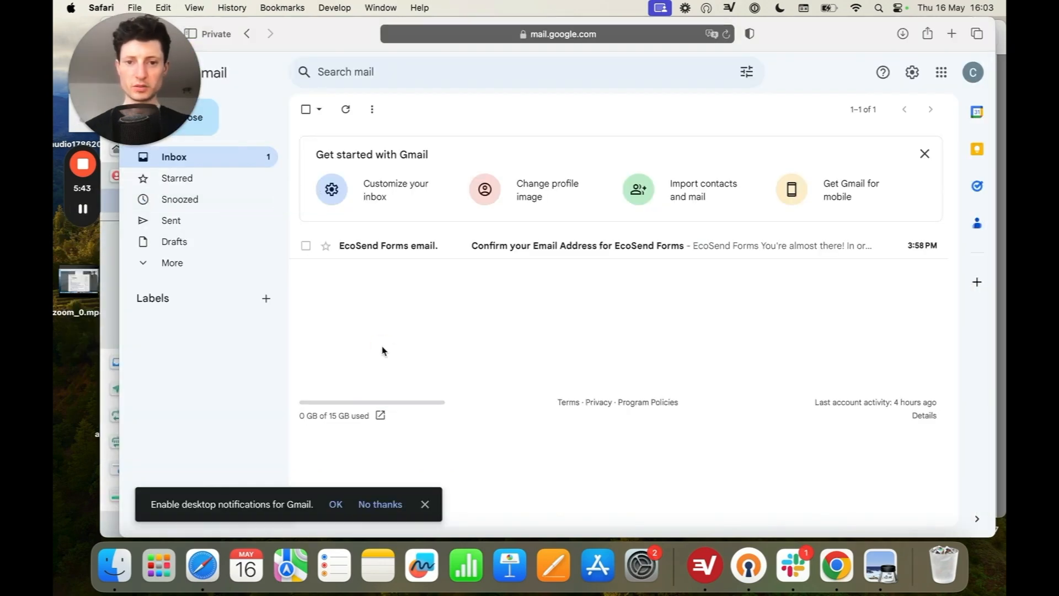
{"action": "left_click", "coordinate": [567, 253]}
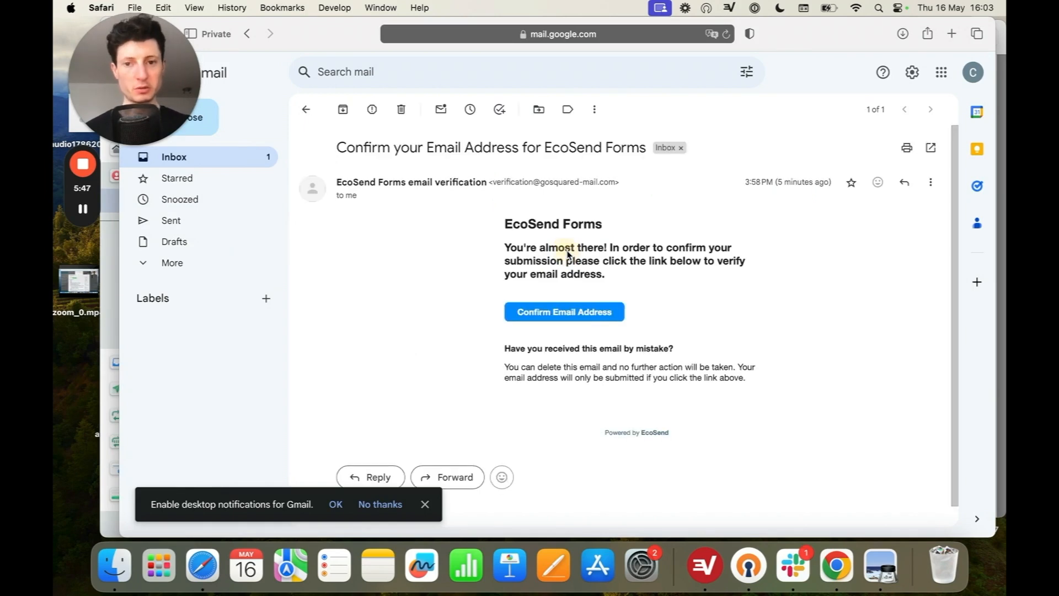
{"action": "left_click", "coordinate": [575, 312]}
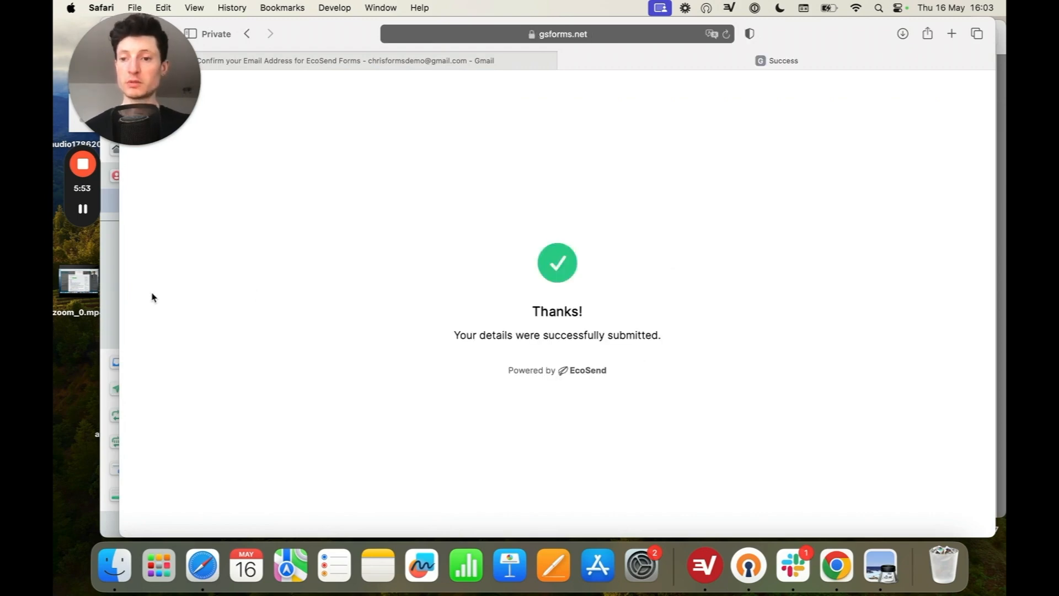
Step: Check in EcoSend the contacts in the "Form: Newsletter (Lead Magnet)" Smart Group and the people sent the Lead Magnet Automation
{"action": "left_click", "coordinate": [115, 285]}
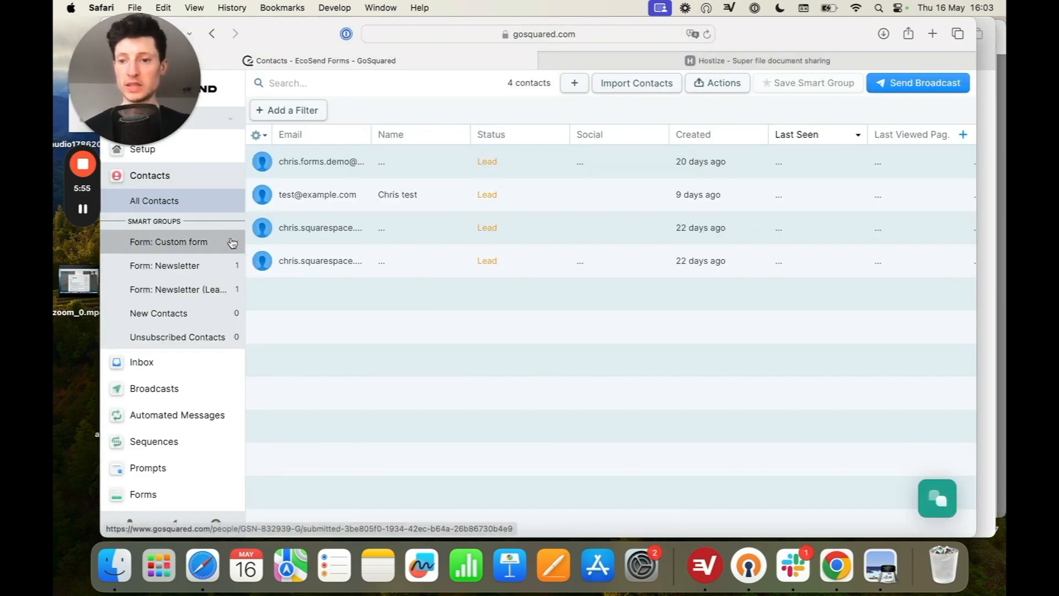
{"action": "left_click", "coordinate": [172, 292]}
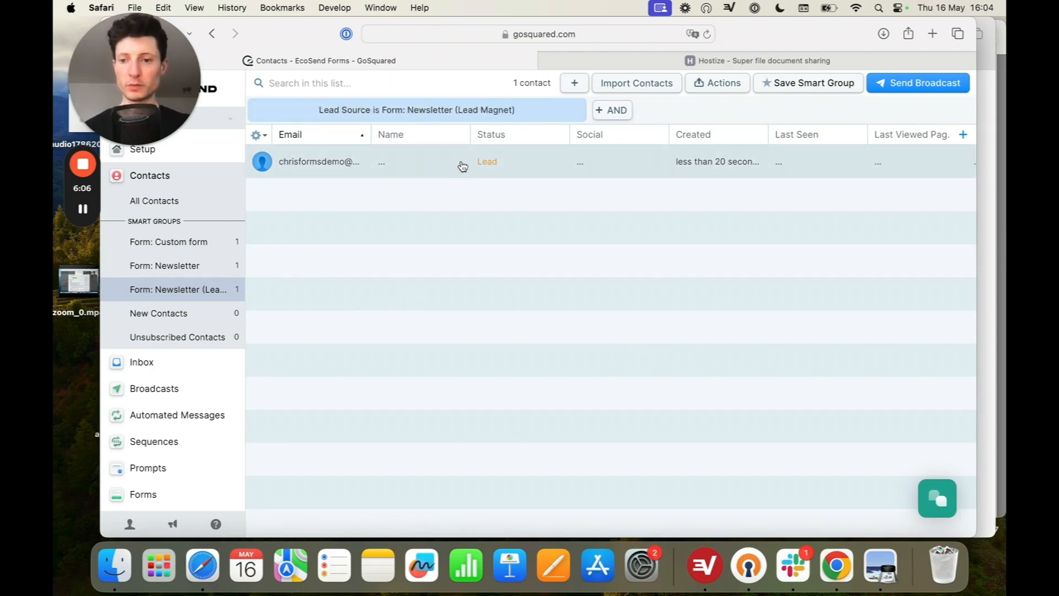
{"action": "left_click", "coordinate": [190, 420]}
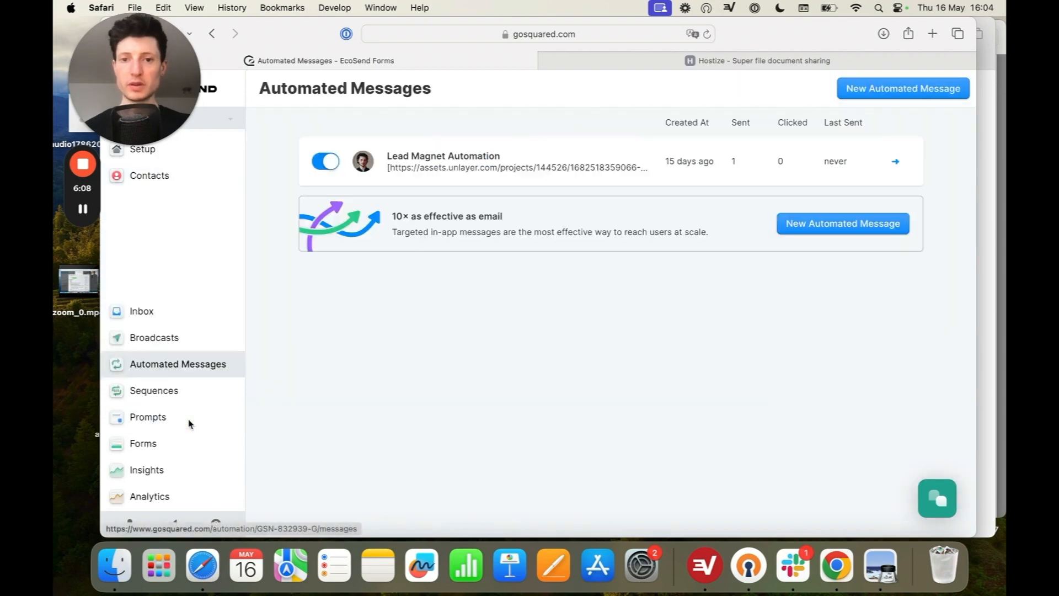
{"action": "left_click", "coordinate": [680, 158]}
{"action": "left_click", "coordinate": [451, 214]}
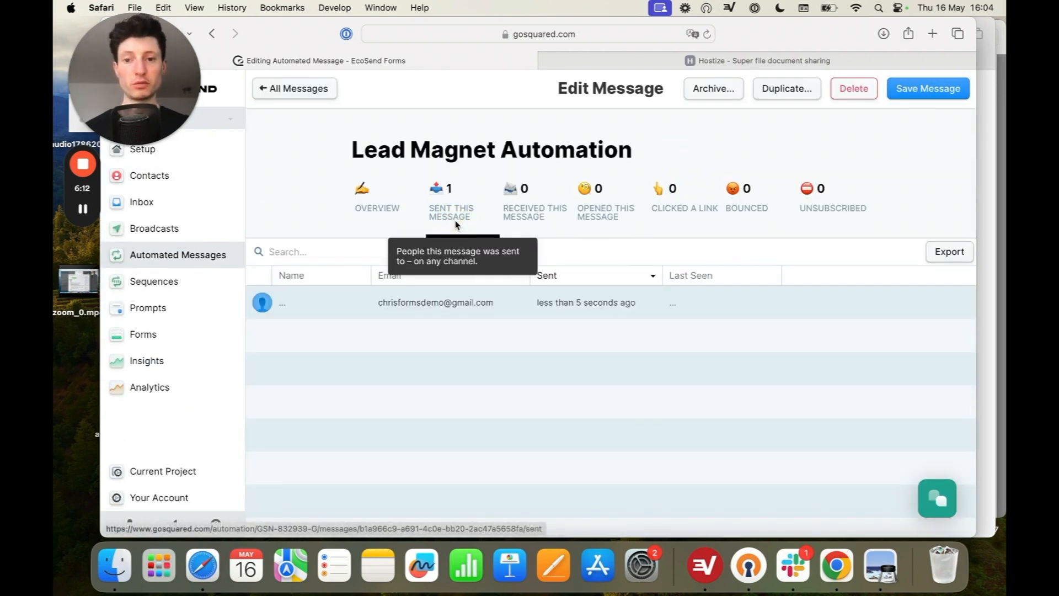
Step: Return to the automation's overview and open its welcome email in the composer
{"action": "left_click", "coordinate": [378, 218]}
{"action": "scroll", "coordinate": [822, 402], "scroll_direction": "down", "scroll_amount": 3}
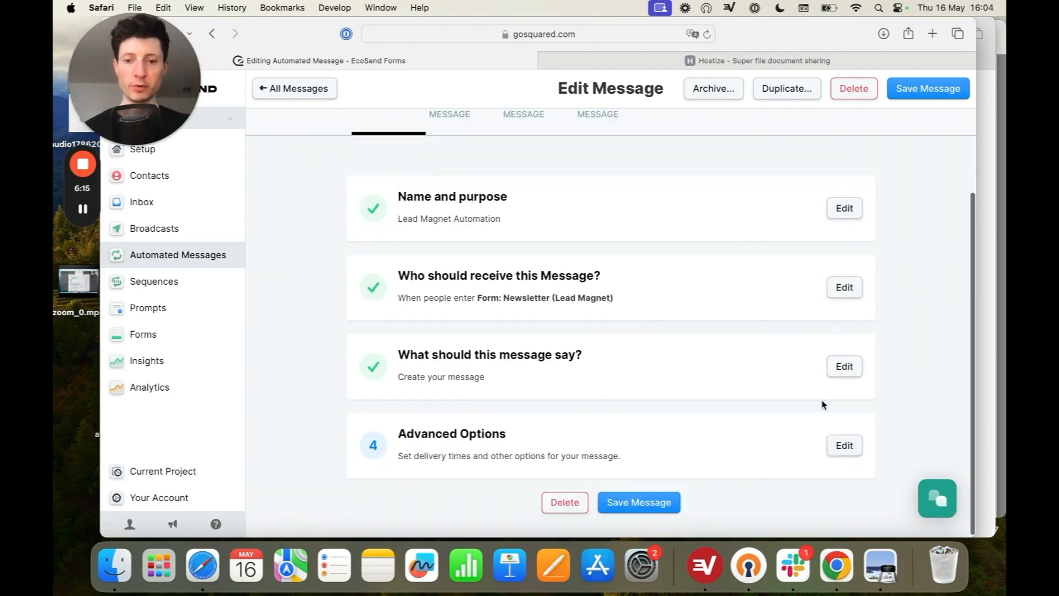
{"action": "left_click", "coordinate": [839, 368]}
{"action": "scroll", "coordinate": [844, 381], "scroll_direction": "down", "scroll_amount": 1}
{"action": "left_click", "coordinate": [846, 342]}
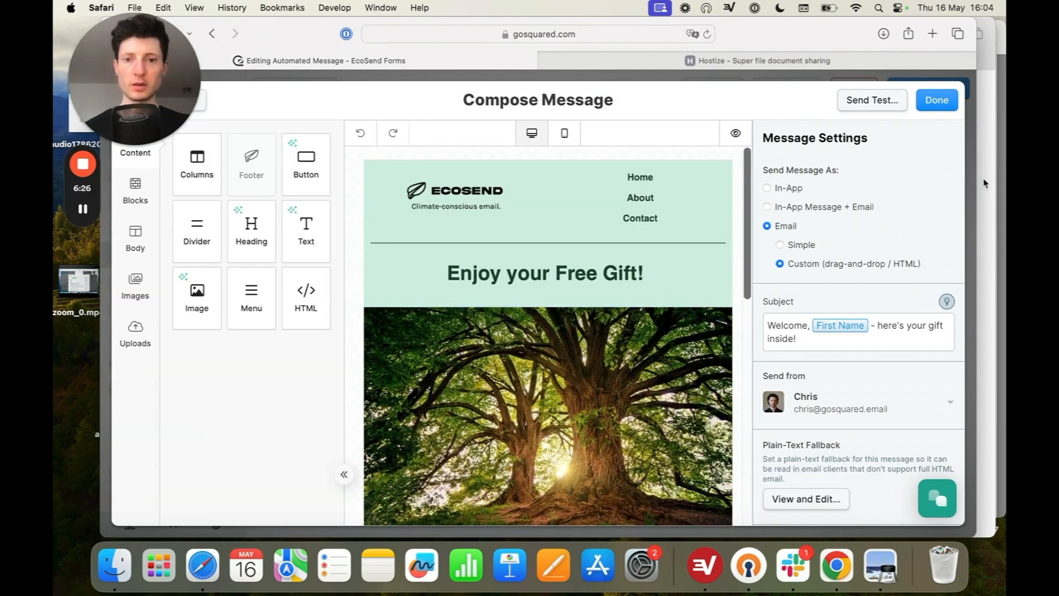
Step: Return to the Gmail inbox, read the "here's your gift inside!" welcome email and follow its "Grab your copy!" button
{"action": "left_click", "coordinate": [985, 183]}
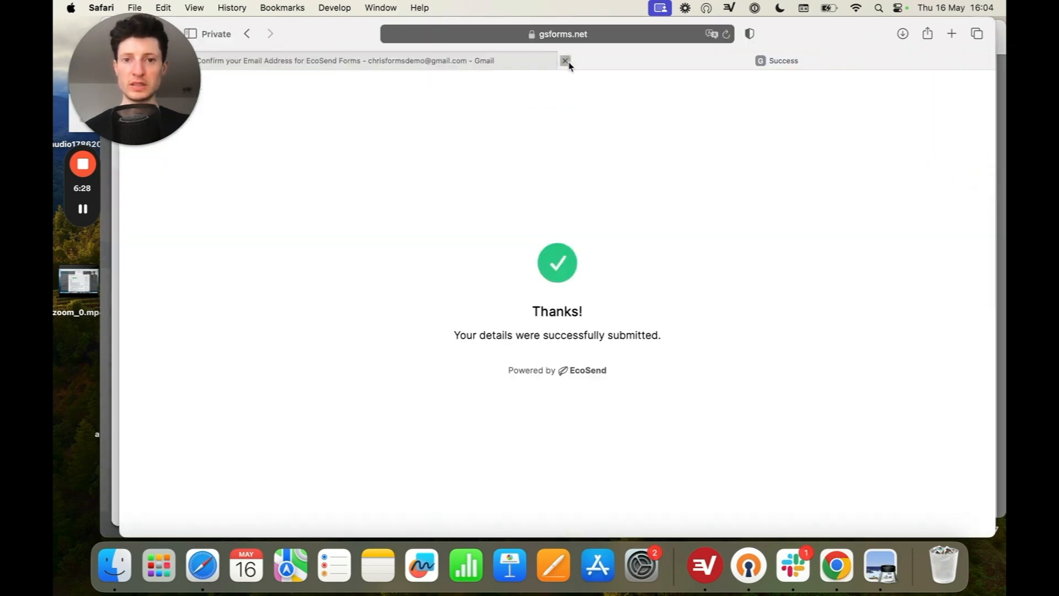
{"action": "left_click", "coordinate": [566, 61]}
{"action": "left_click", "coordinate": [252, 165]}
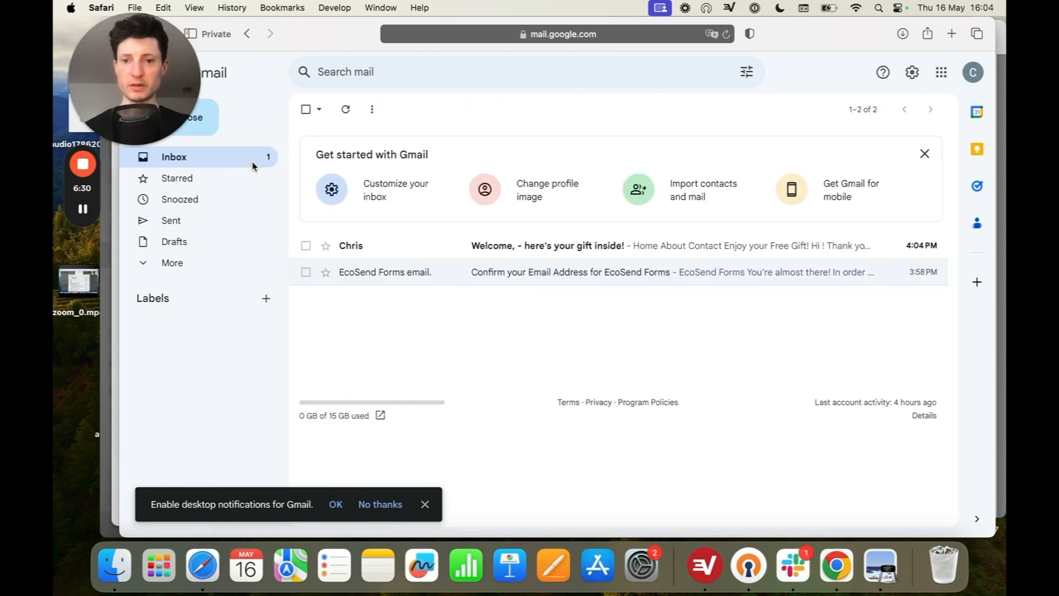
{"action": "left_click", "coordinate": [706, 255]}
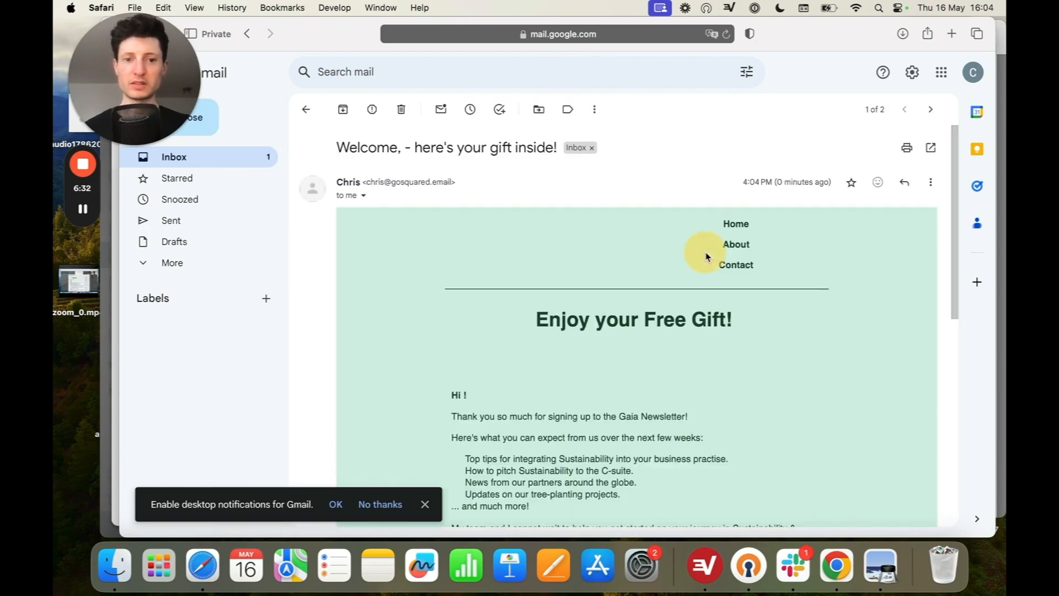
{"action": "scroll", "coordinate": [788, 378], "scroll_direction": "down", "scroll_amount": 6}
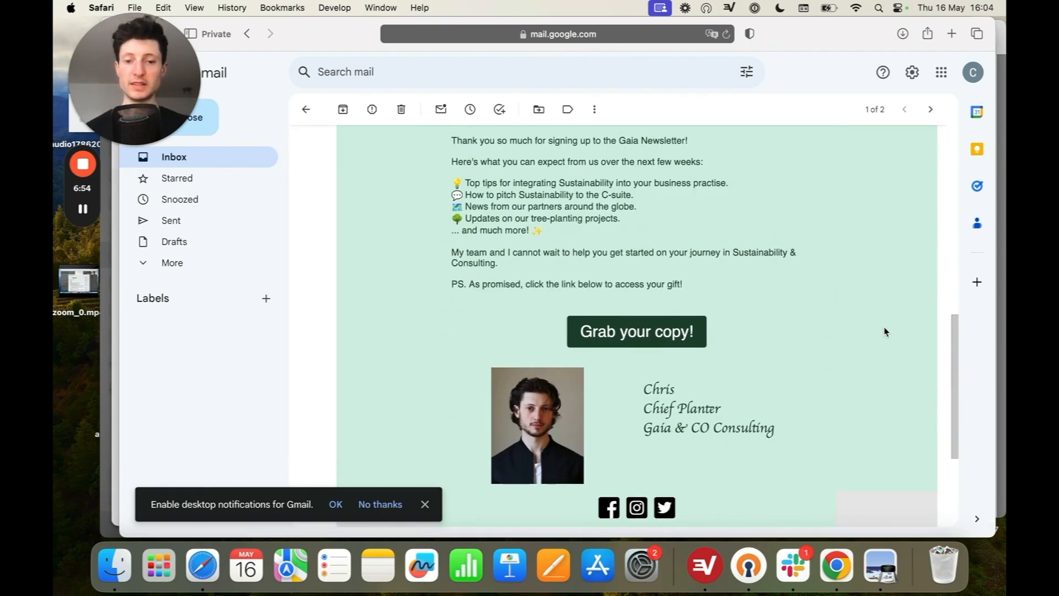
{"action": "left_click", "coordinate": [661, 326]}
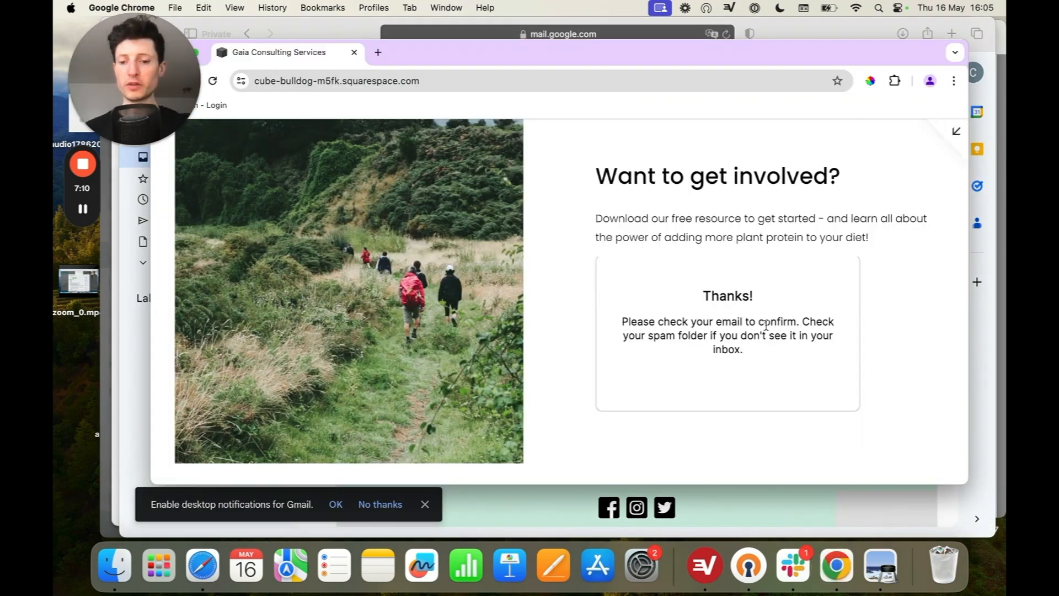
Step: Reload the Squarespace site and examine the newsletter form under "Want to get involved?" on the Home page
{"action": "key", "text": "super+r"}
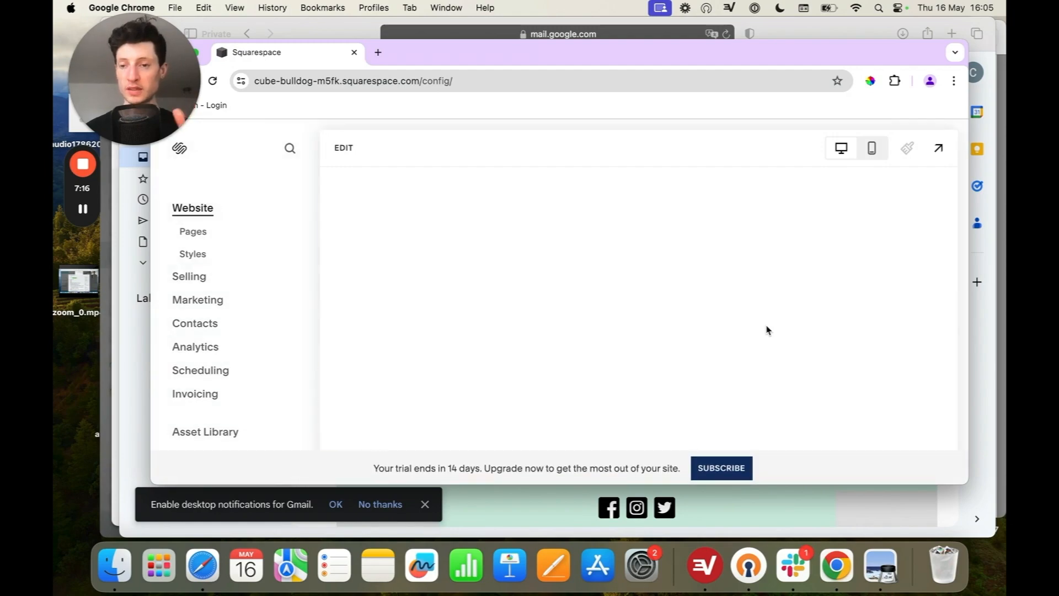
{"action": "scroll", "coordinate": [768, 329], "scroll_direction": "down", "scroll_amount": 15}
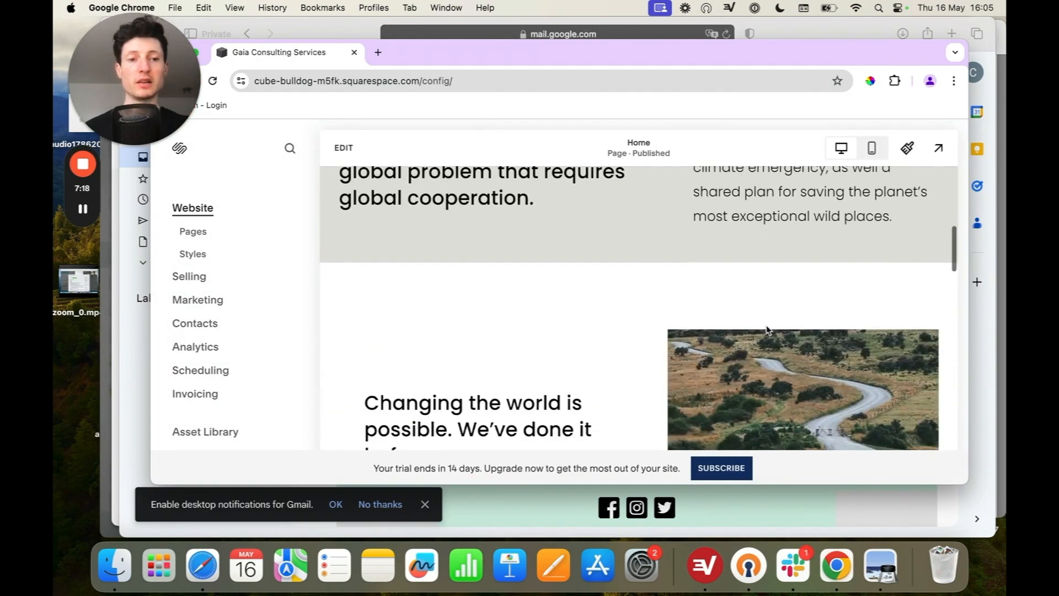
{"action": "scroll", "coordinate": [768, 331], "scroll_direction": "down", "scroll_amount": 2}
{"action": "scroll", "coordinate": [768, 331], "scroll_direction": "up", "scroll_amount": 2}
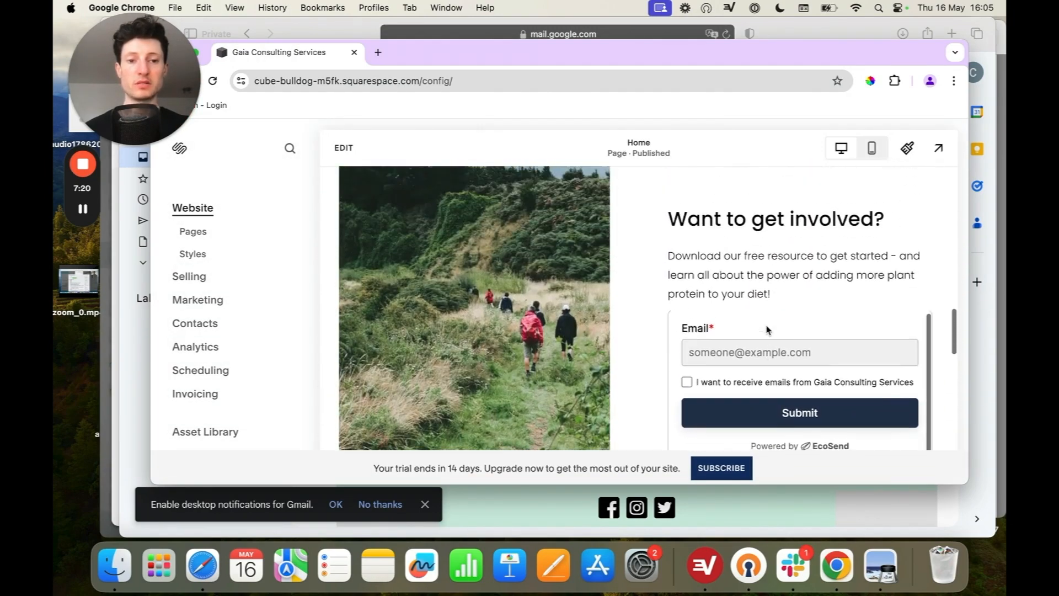